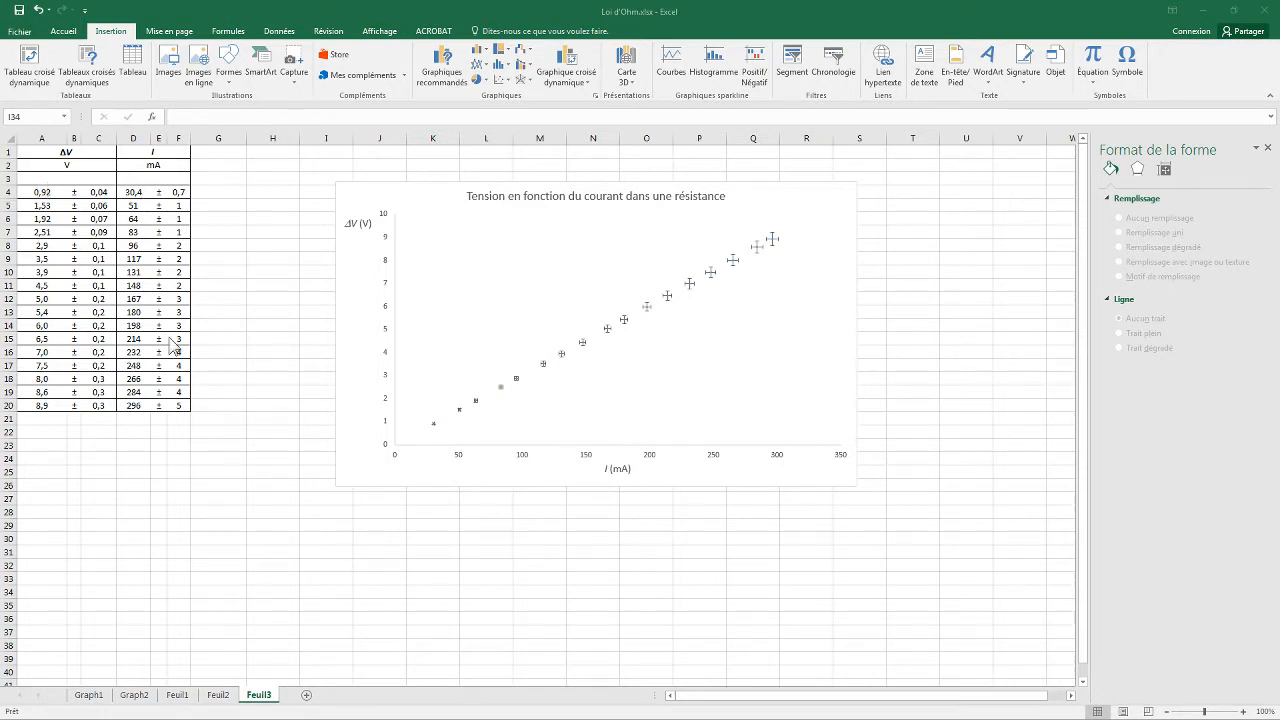
Add a linear trendline to the data series of the voltage versus current chart.
click(691, 287)
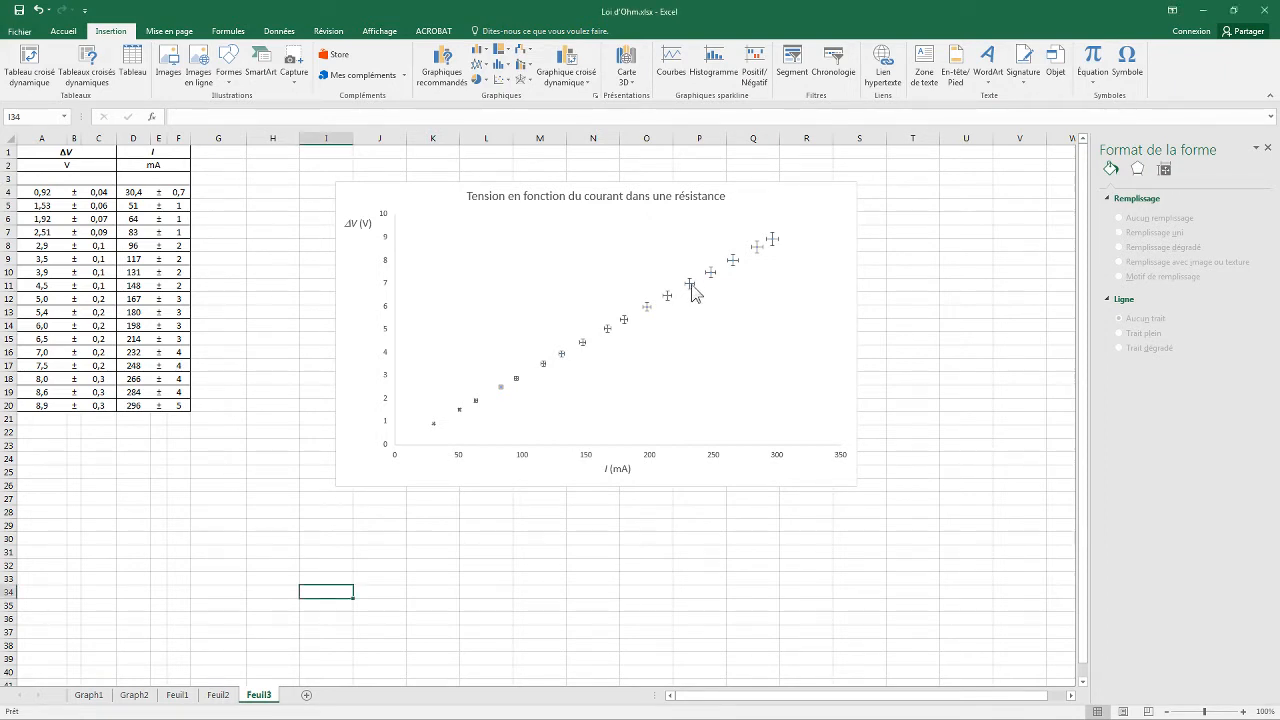
click(694, 290)
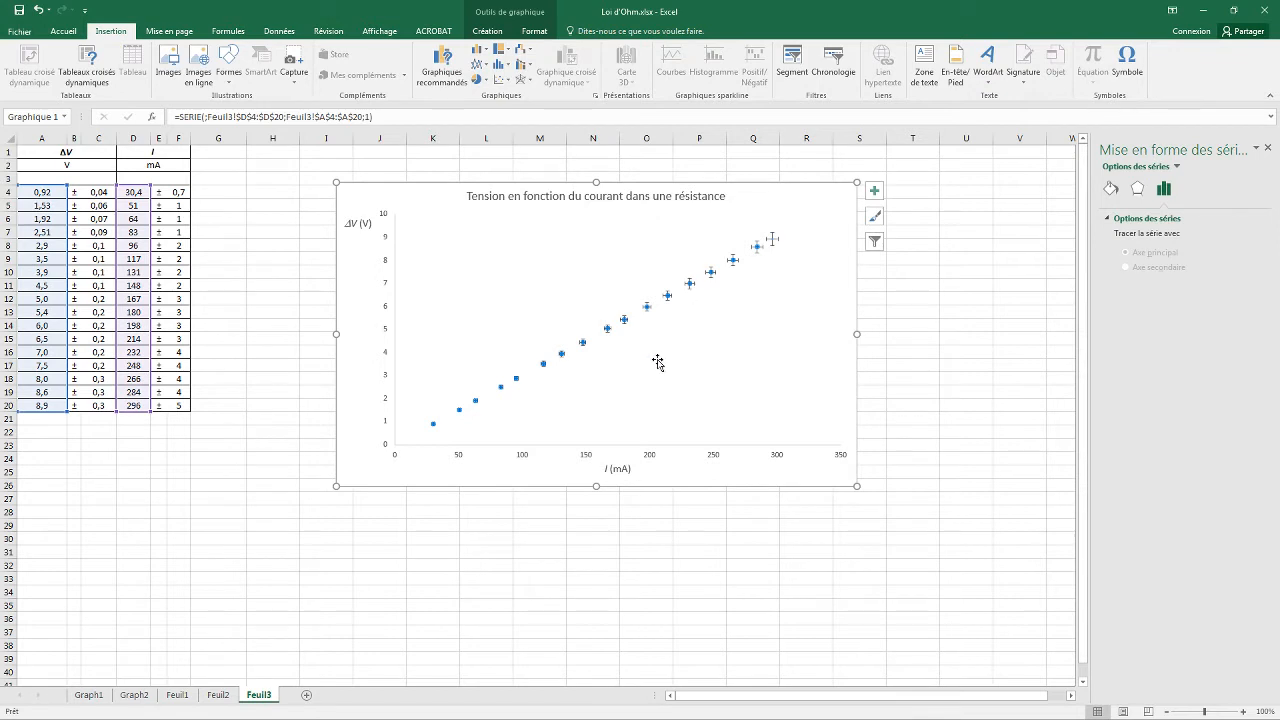
click(489, 31)
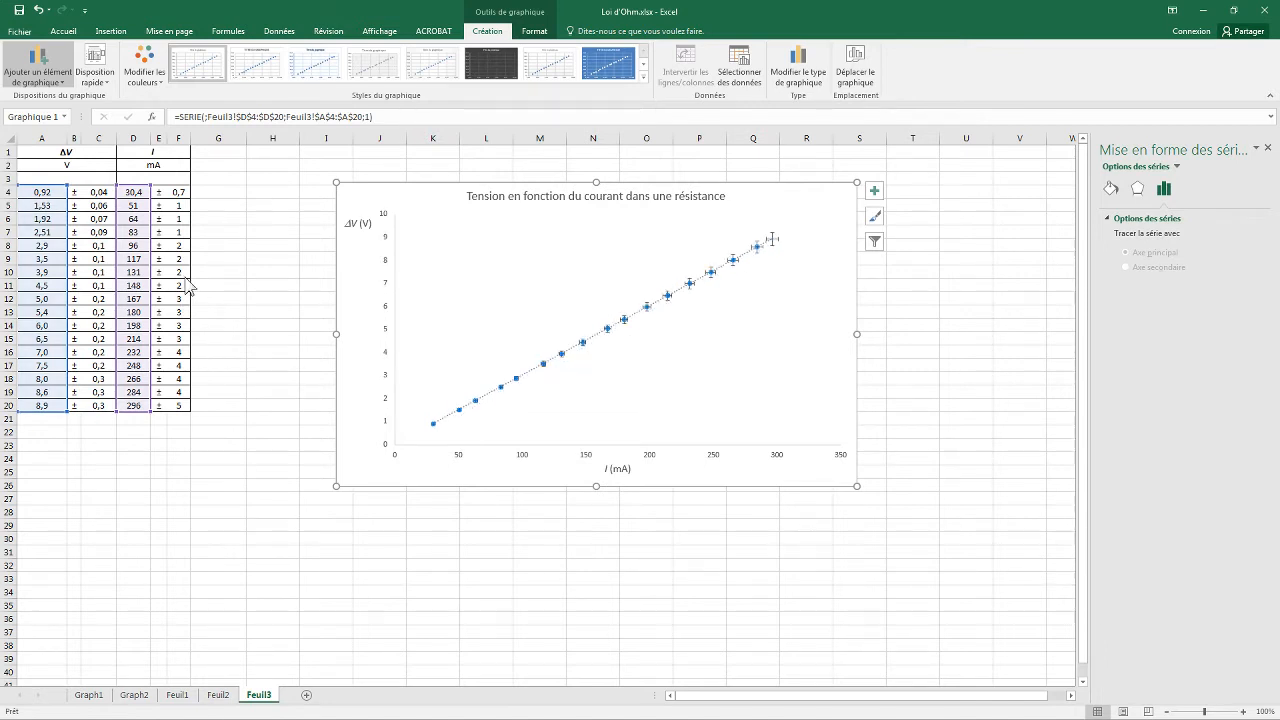
click(188, 287)
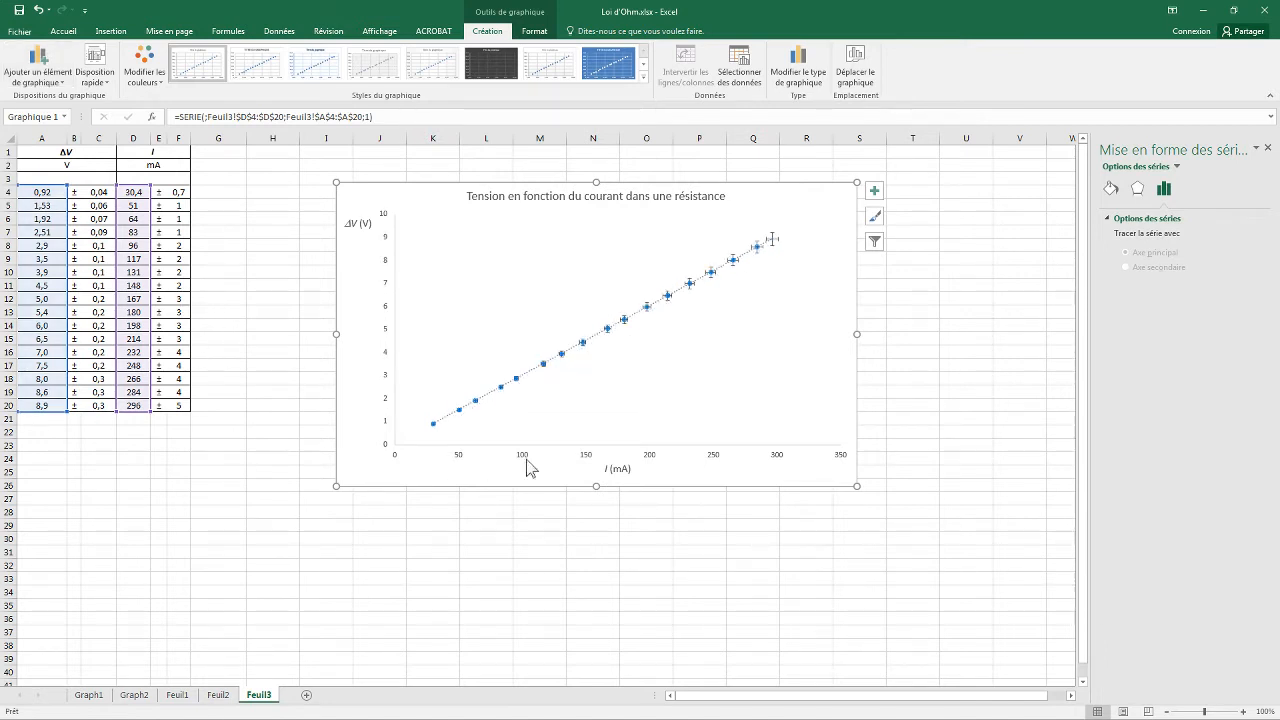
Format the trendline as a solid line (Trait plein) with a width of 1 pt.
click(679, 297)
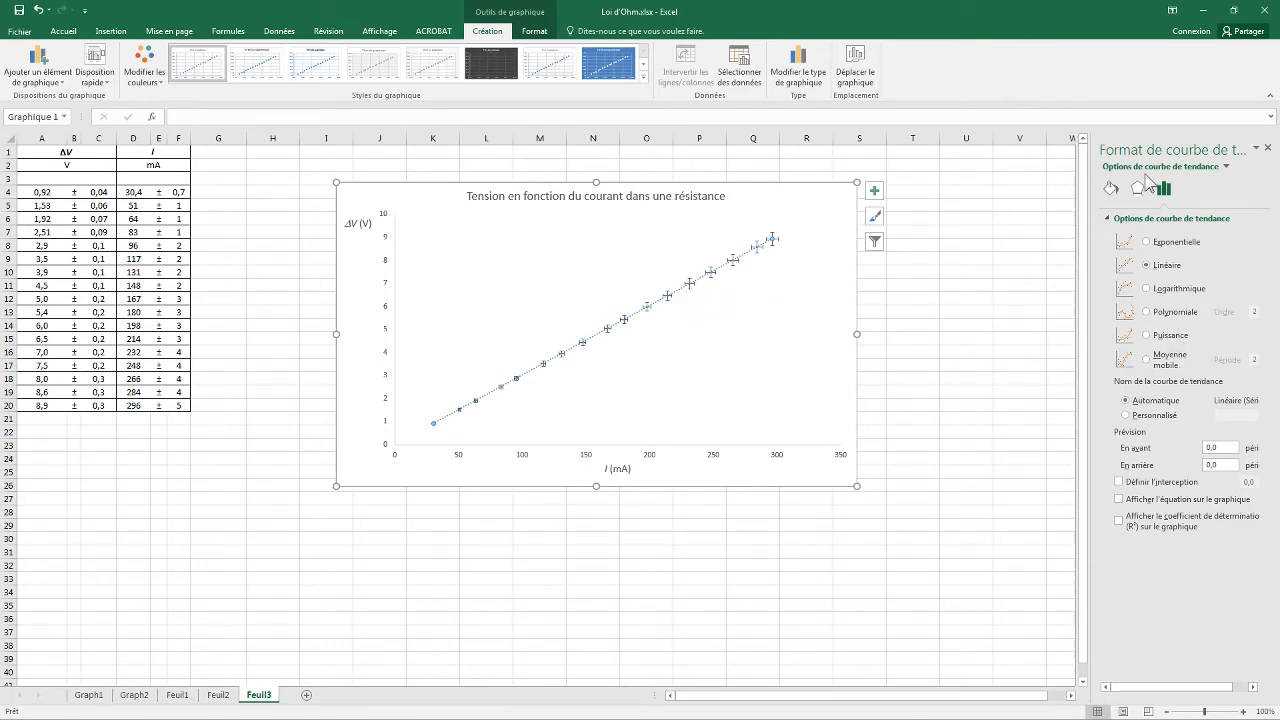
click(1113, 190)
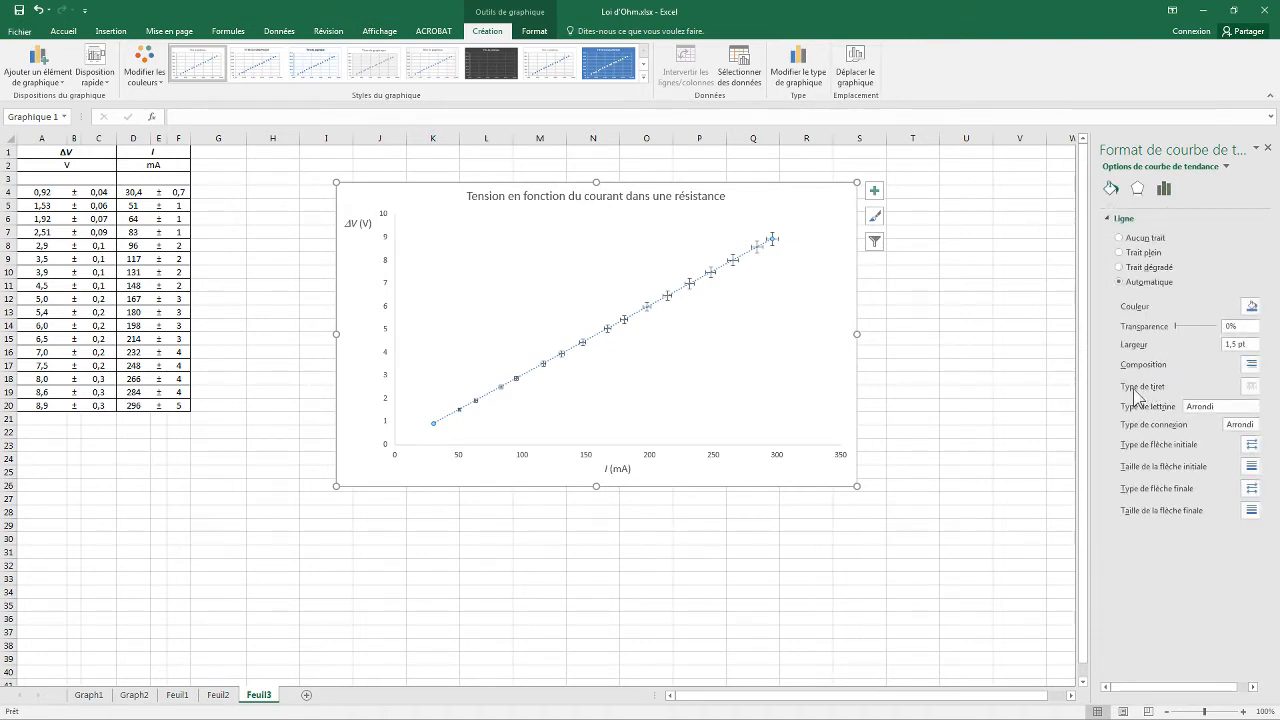
click(1252, 408)
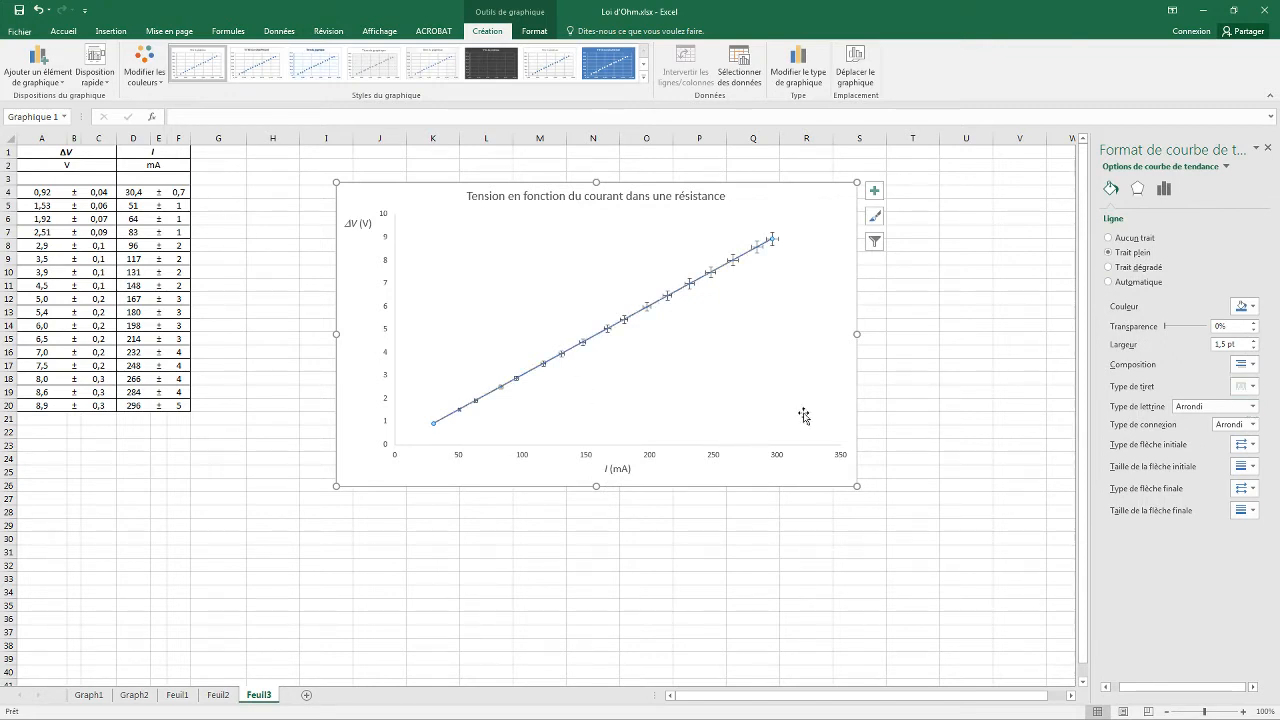
click(1254, 348)
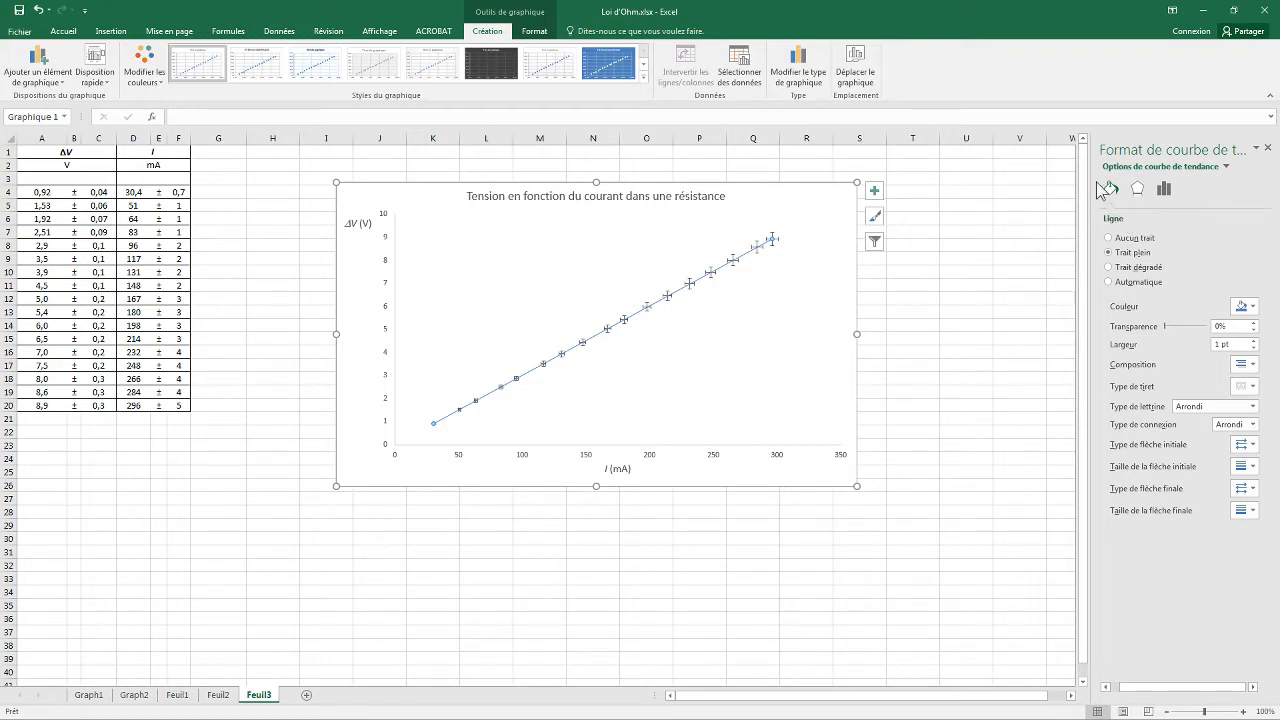
Display the trendline's equation in the empty area above the line, with a font size of 14.
click(1165, 193)
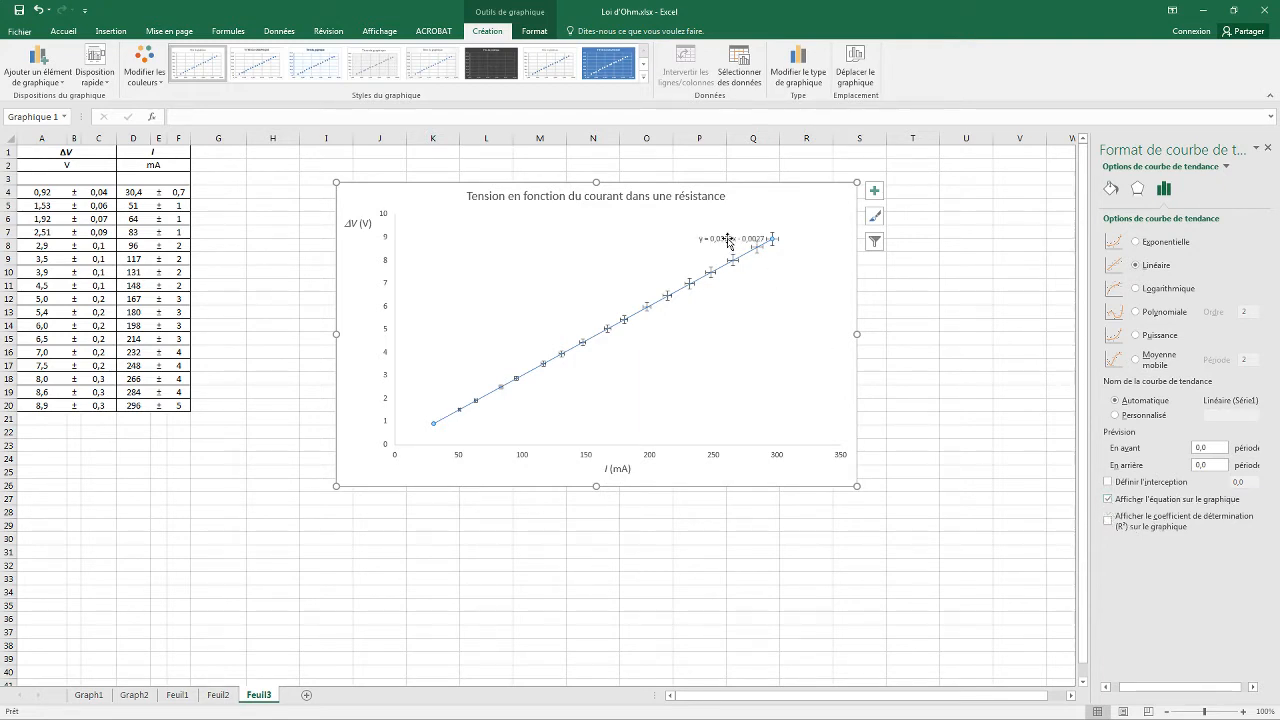
drag(727, 241, 571, 246)
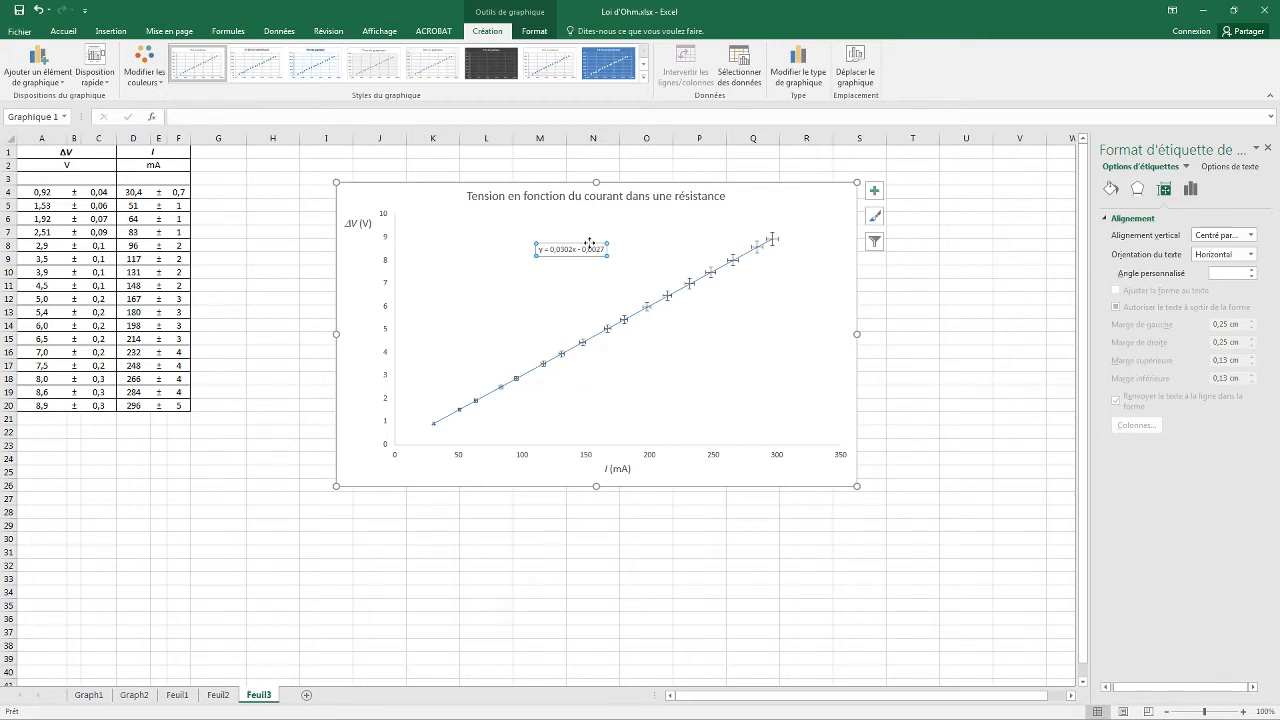
right_click(590, 244)
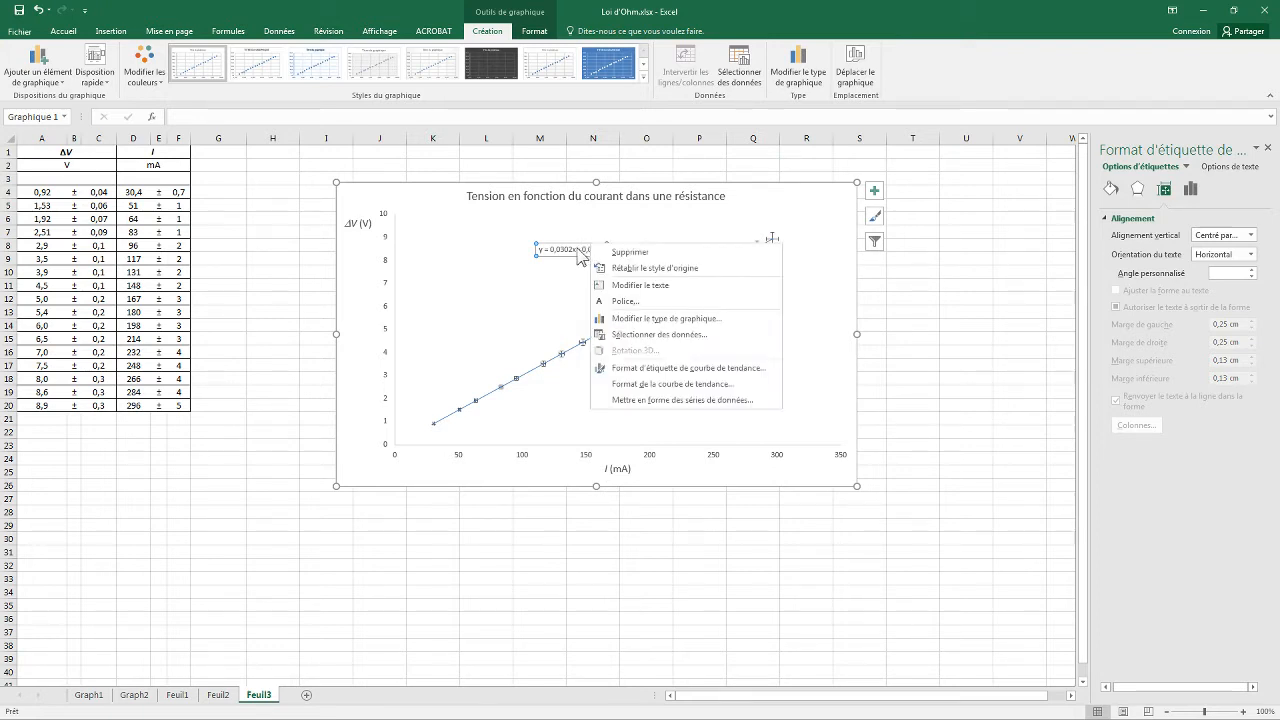
click(625, 301)
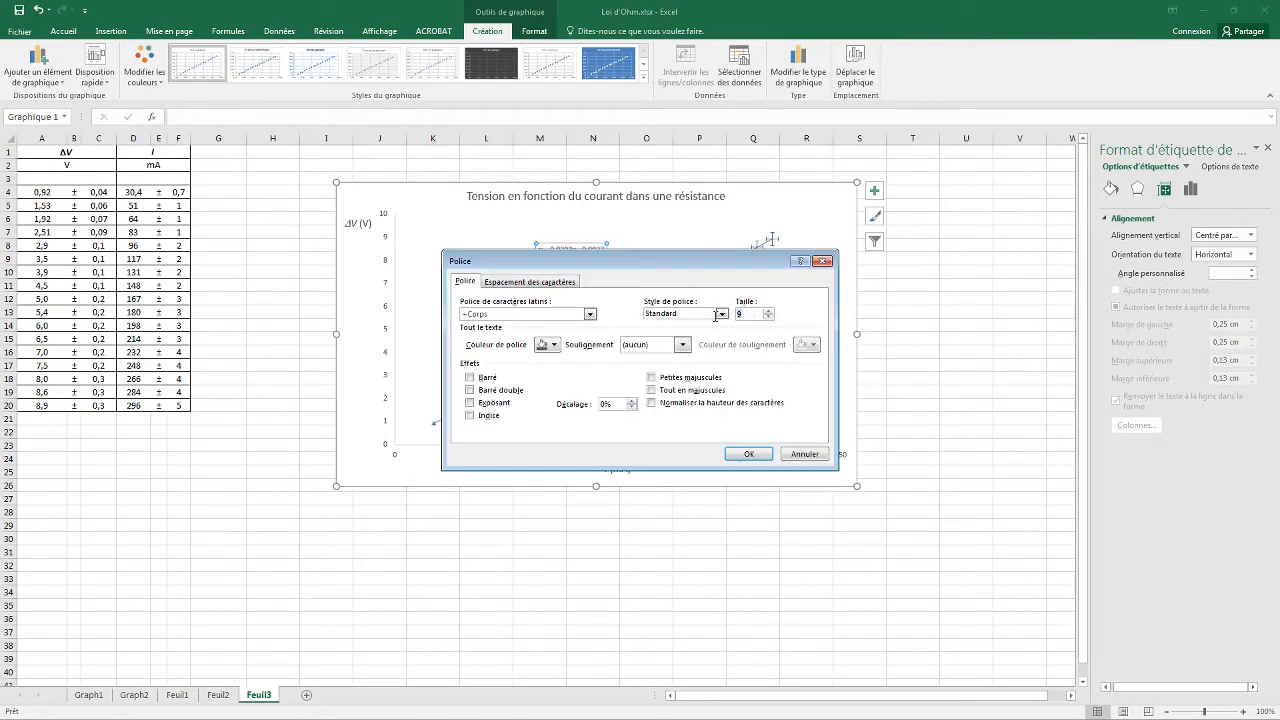
text(14)
click(748, 454)
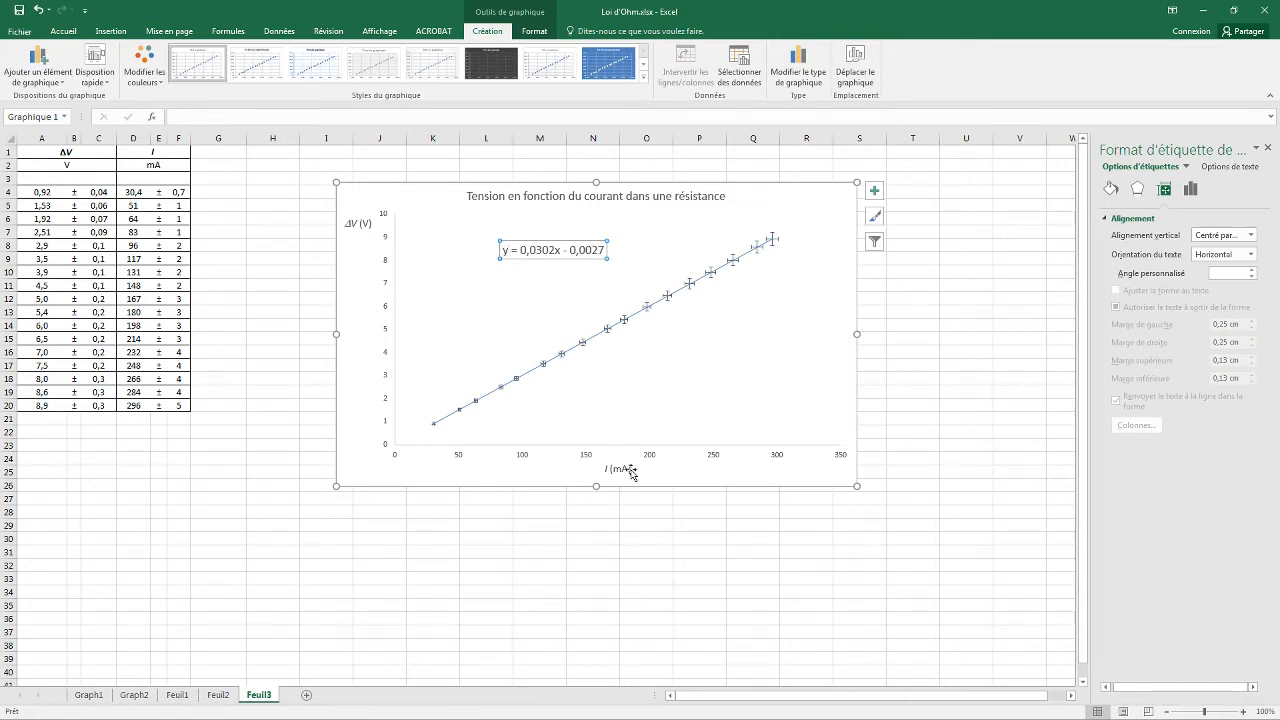
Replace the y in the trendline equation with the ΔV symbol copied from the vertical axis title.
click(507, 253)
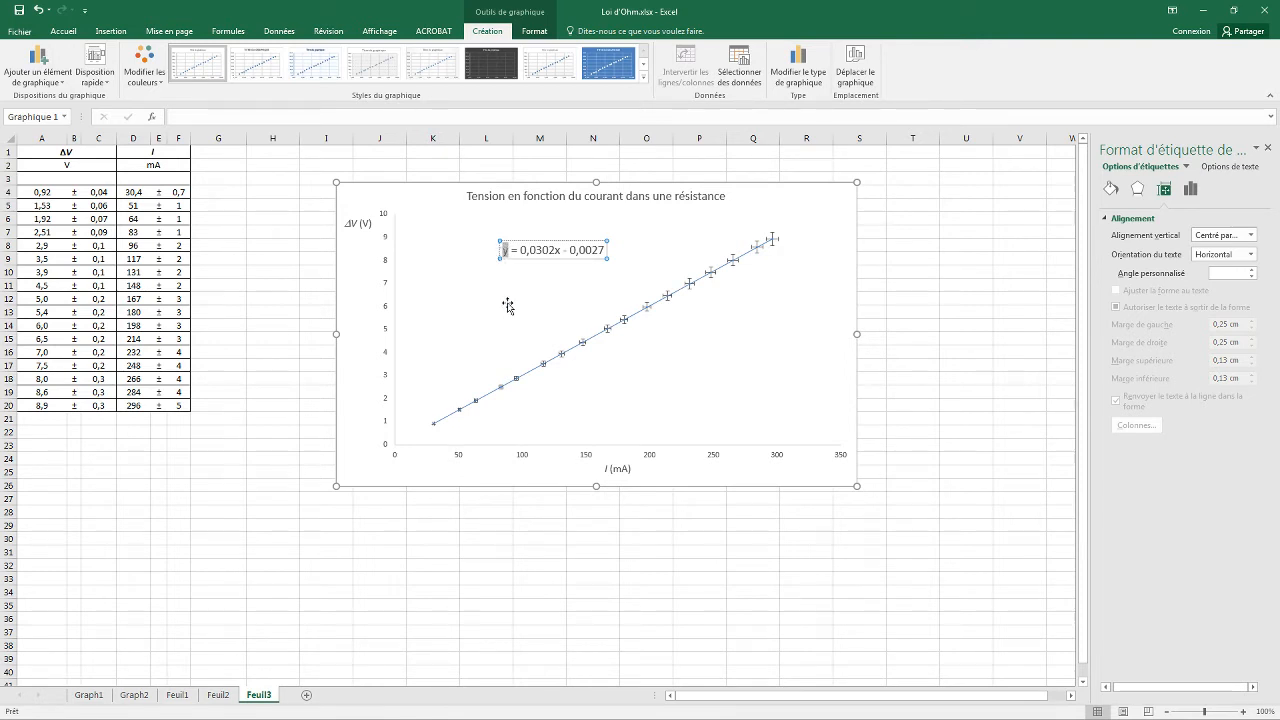
click(356, 224)
drag(359, 224, 345, 225)
key(ctrl+c)
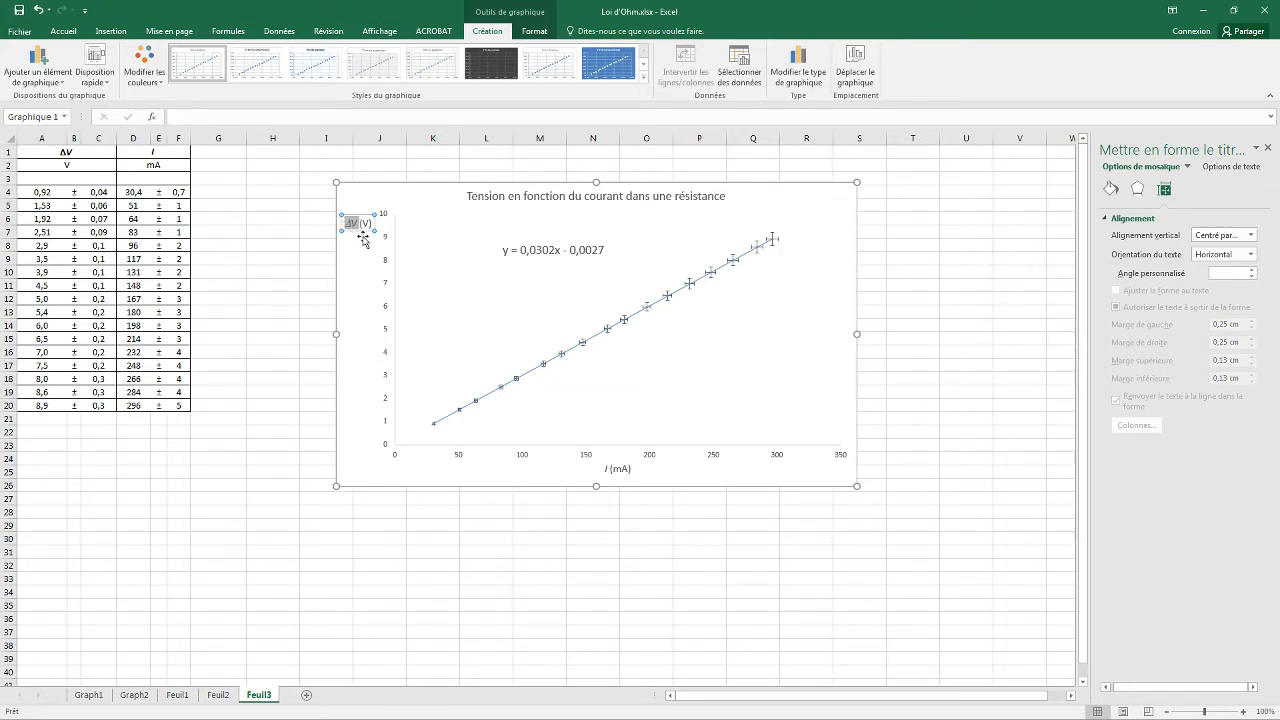
click(507, 251)
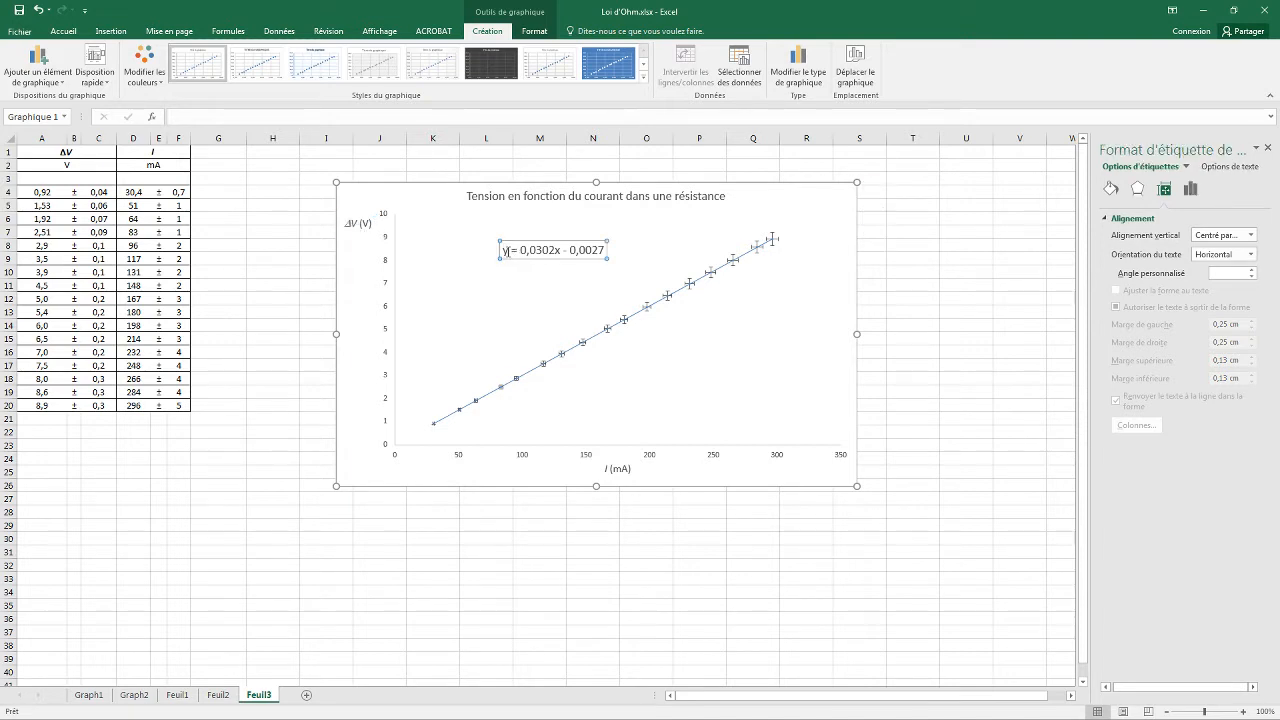
drag(507, 251, 502, 251)
key(ctrl+v)
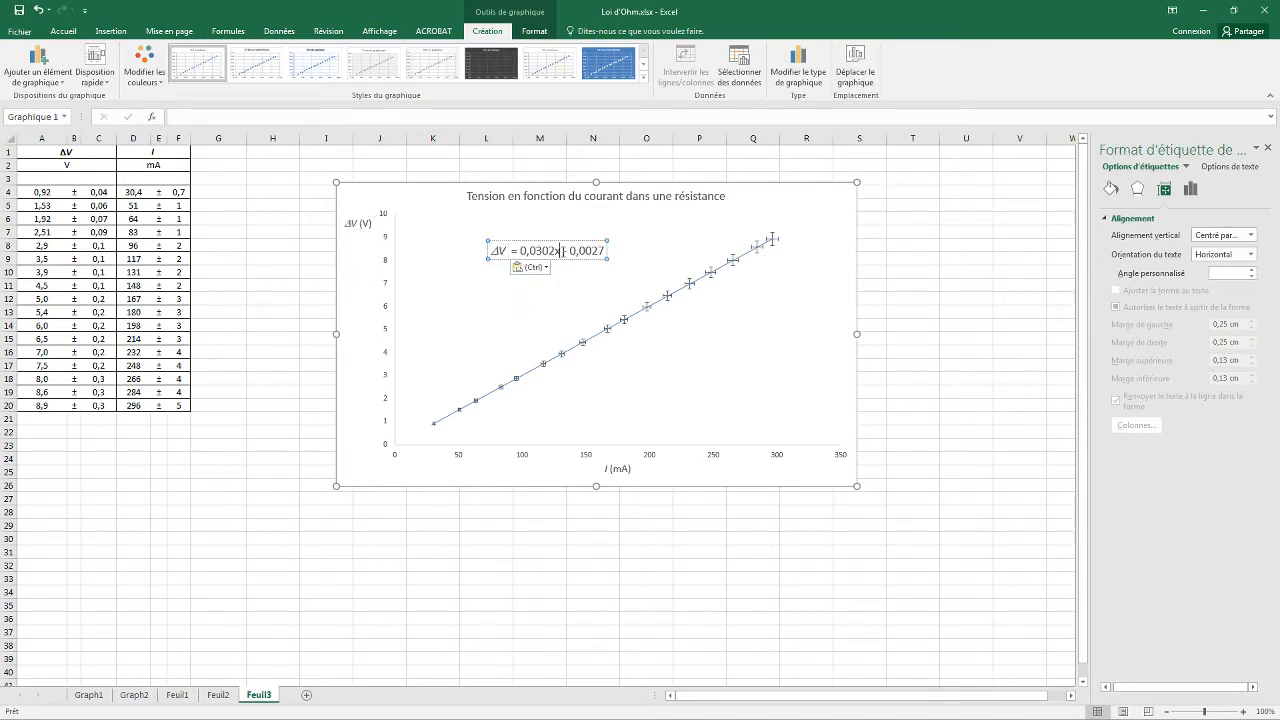
Replace the x in the trendline equation with an italic I and finish editing the label.
key(BackSpace)
text(I)
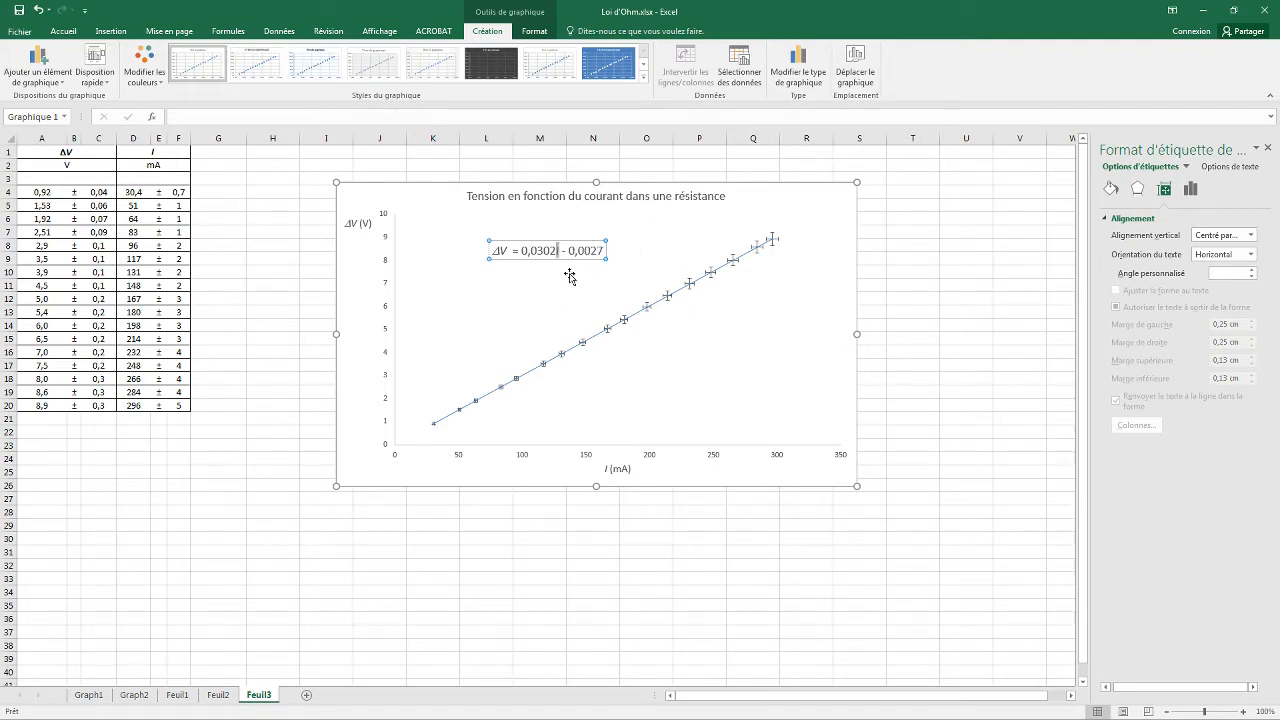
click(642, 261)
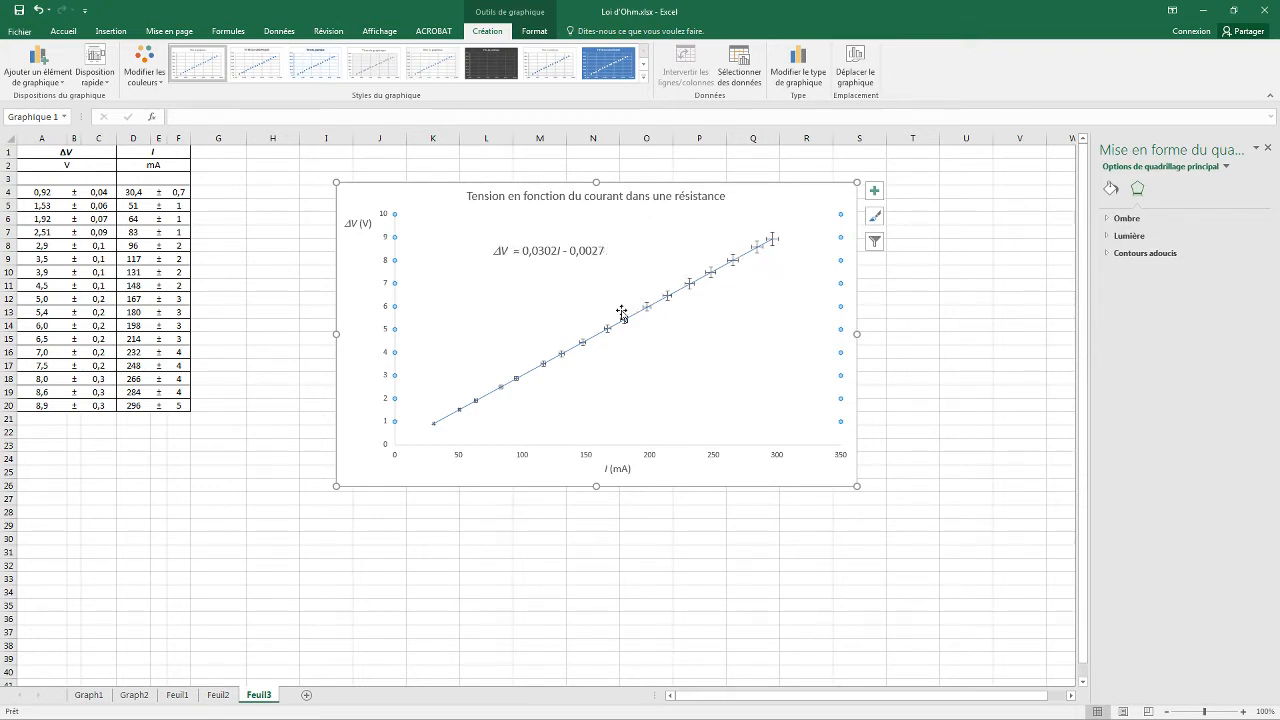
click(549, 293)
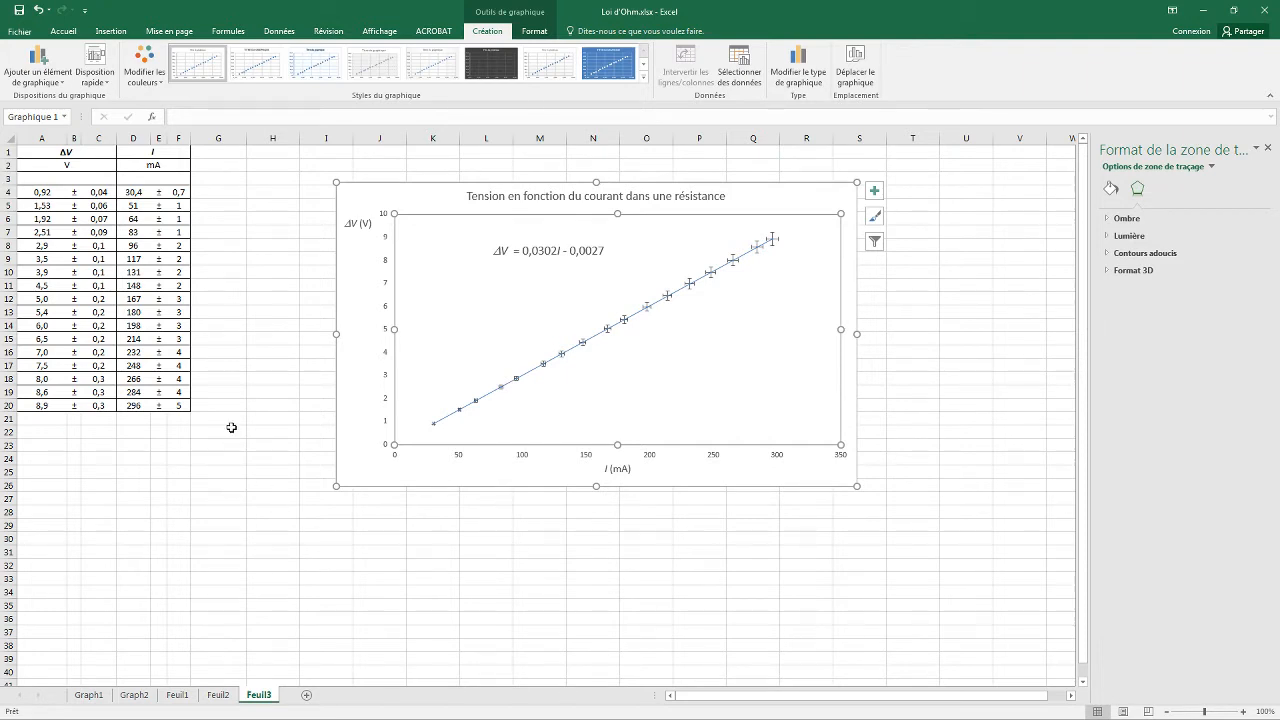
Start a DROITEREG formula over the cell range G22:H23.
drag(232, 428, 289, 446)
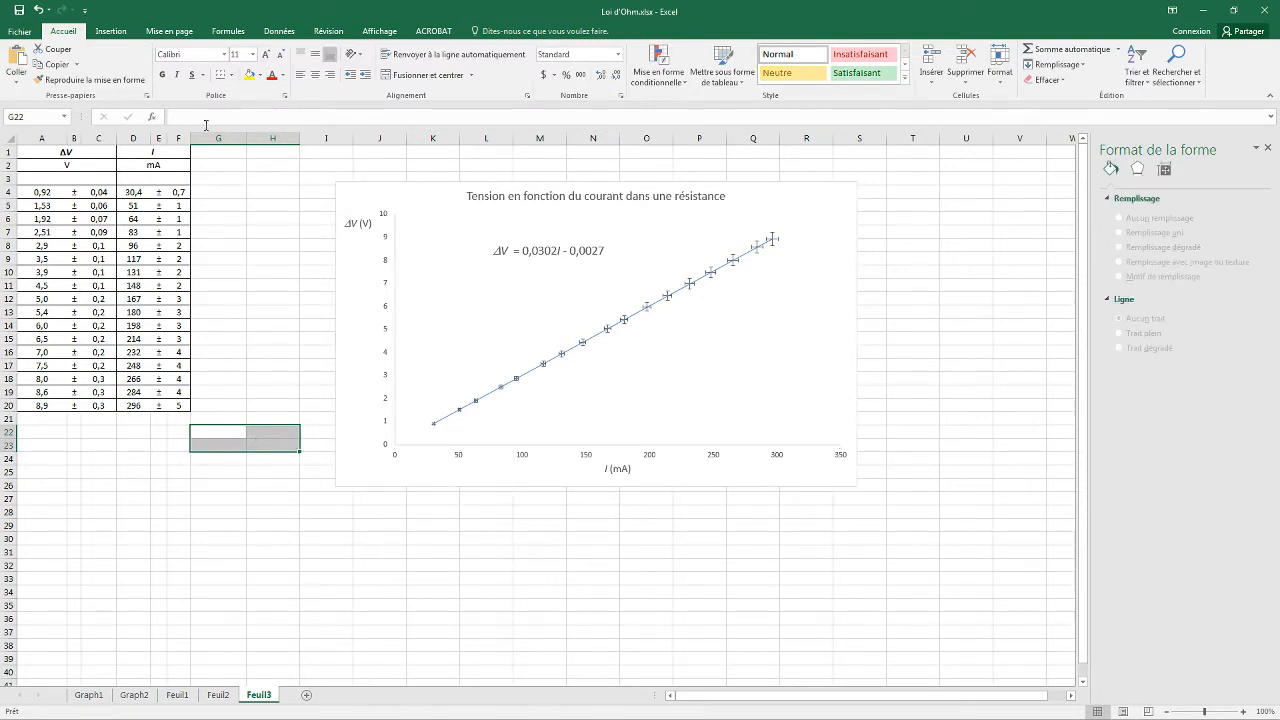
click(204, 117)
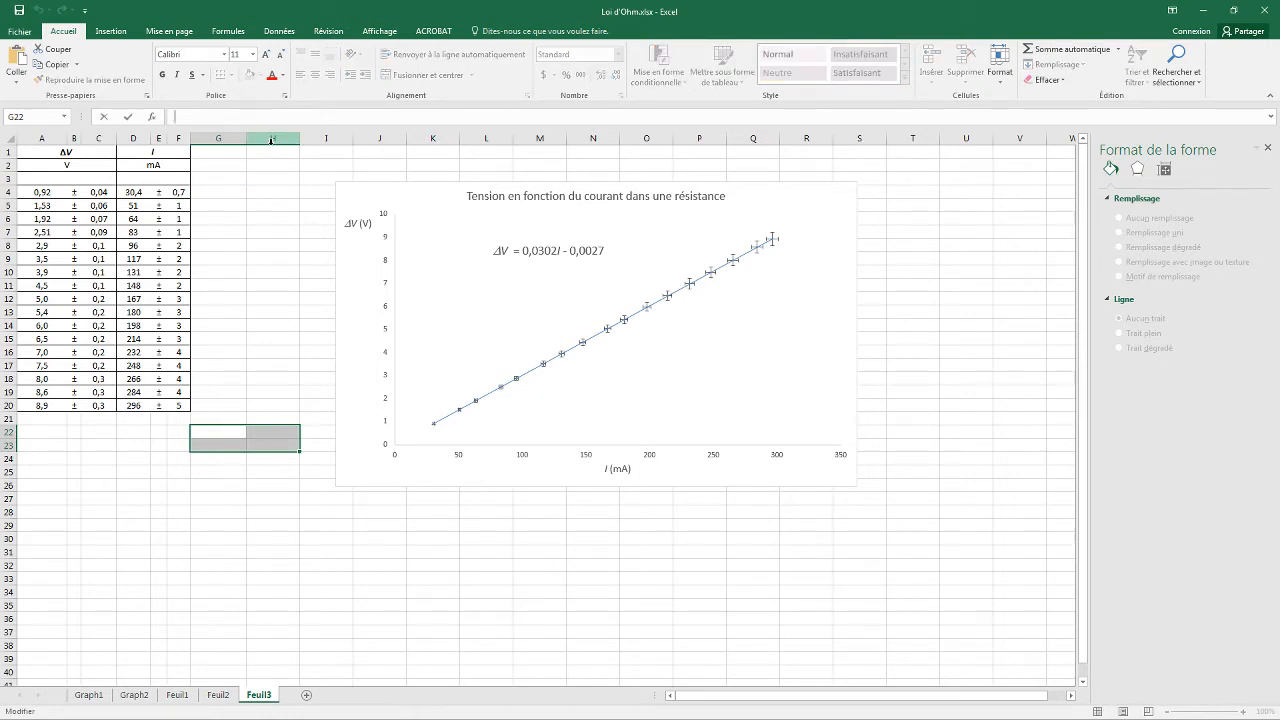
text(=)
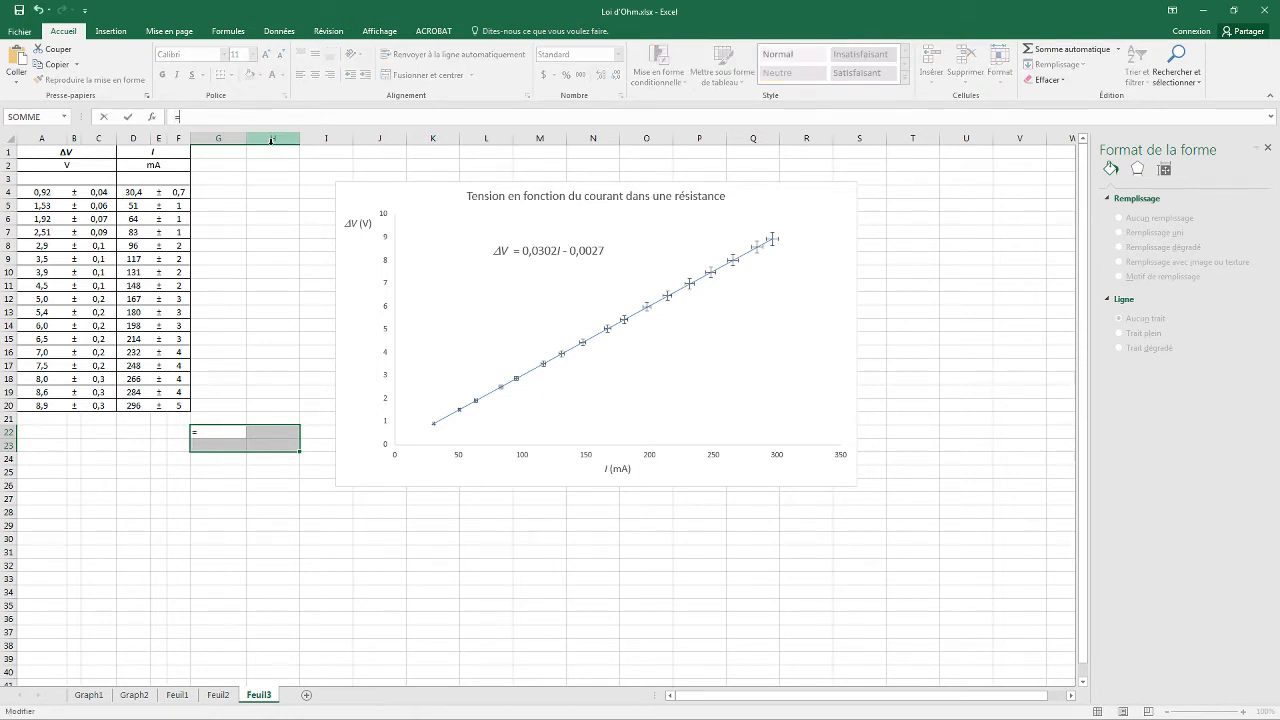
text(droit)
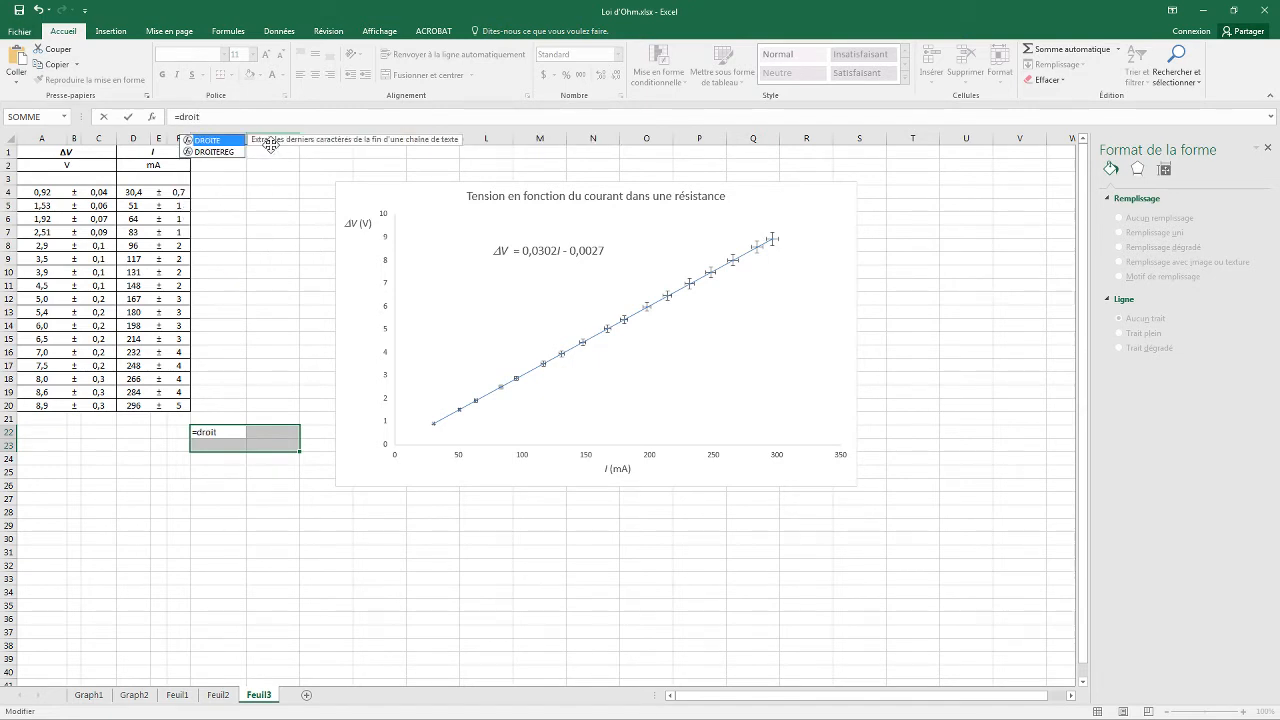
double_click(217, 152)
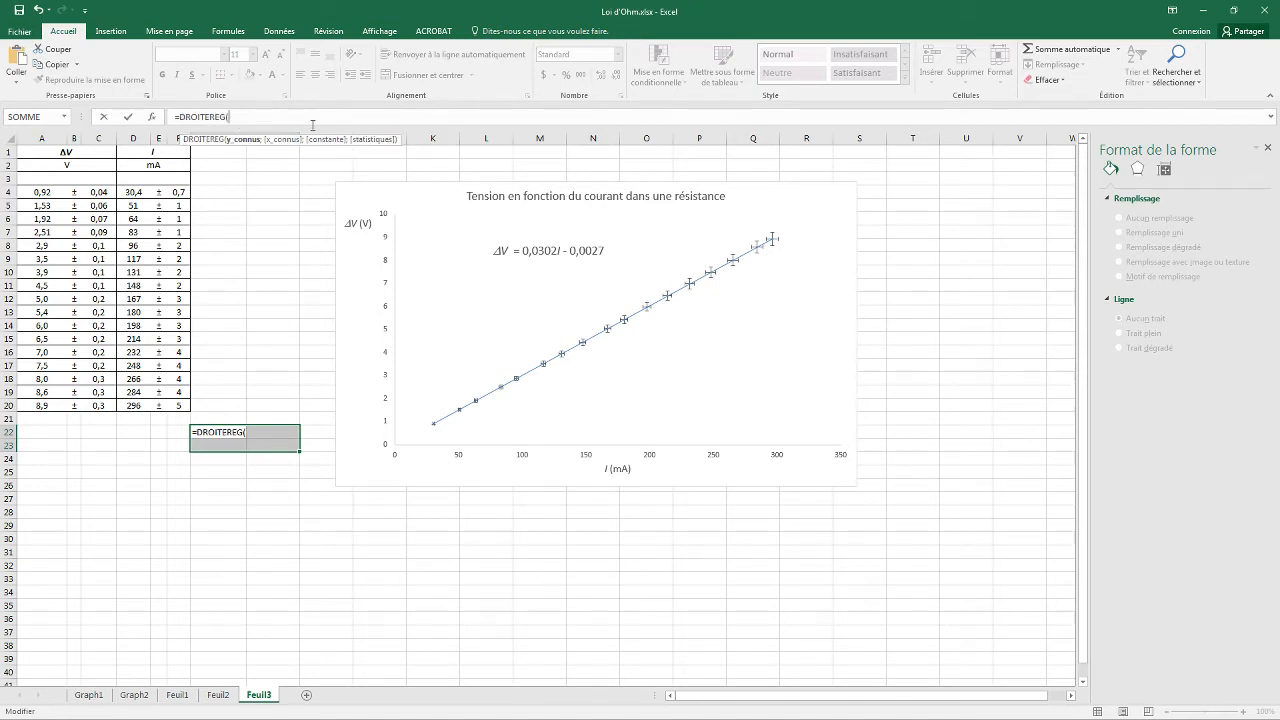
Set the DROITEREG arguments Y_connus to A4:A20 and X_connus to D4:D20.
click(152, 117)
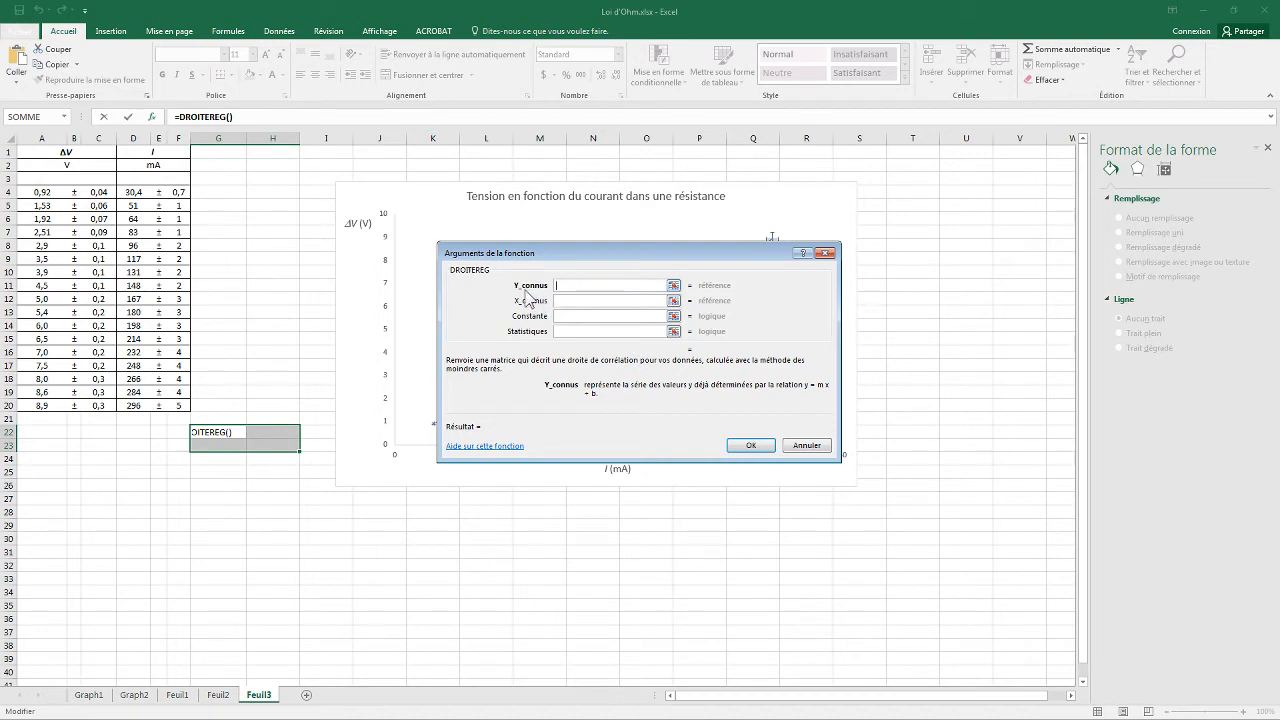
click(674, 286)
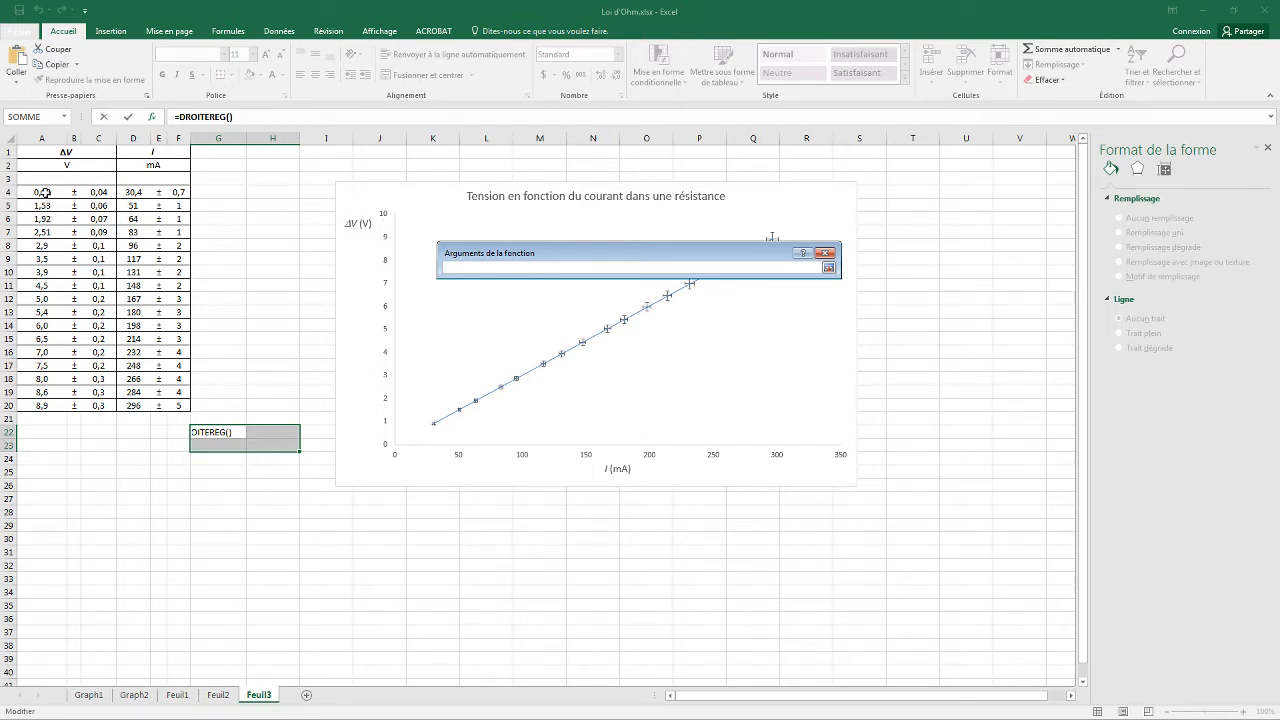
drag(42, 192, 46, 406)
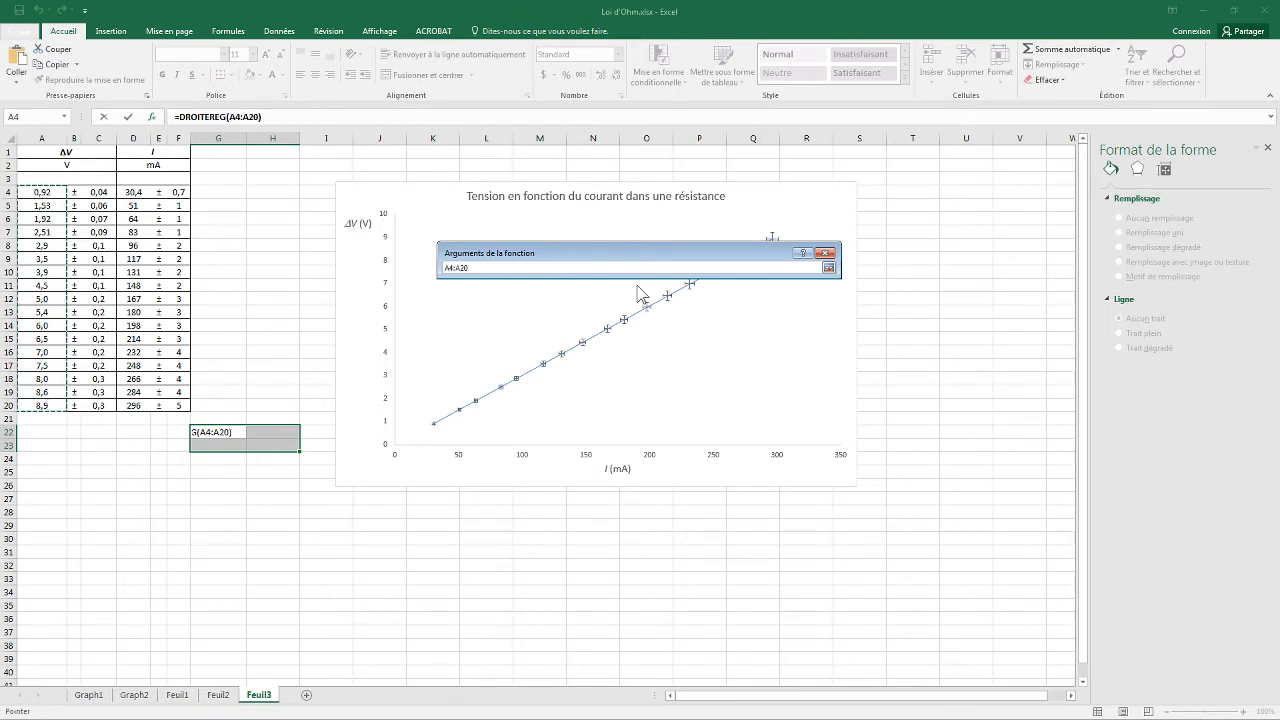
click(827, 267)
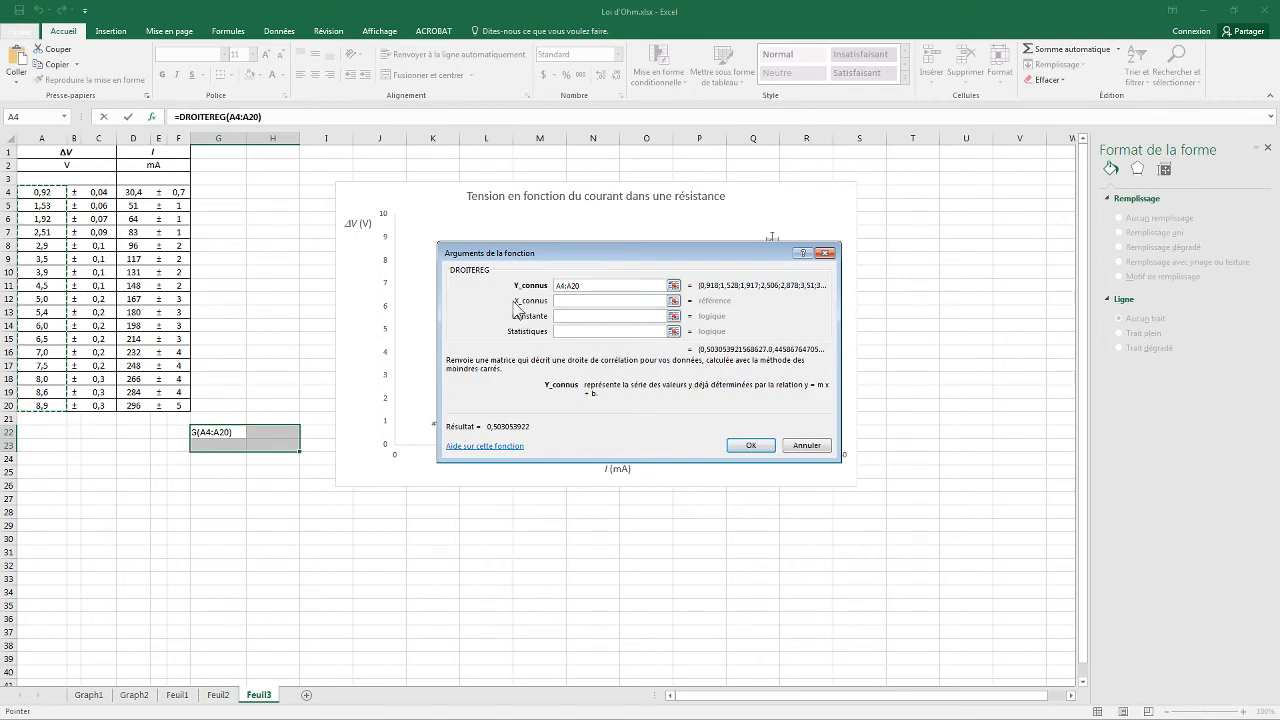
click(676, 300)
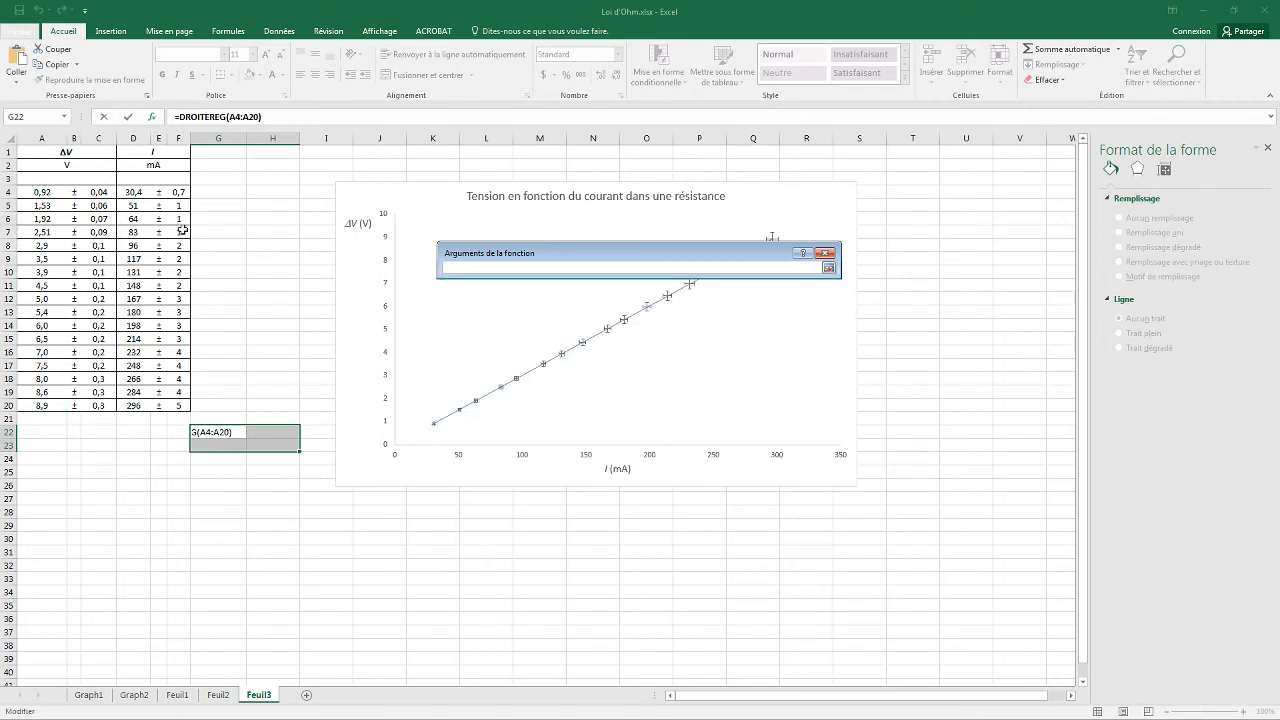
drag(138, 191, 135, 406)
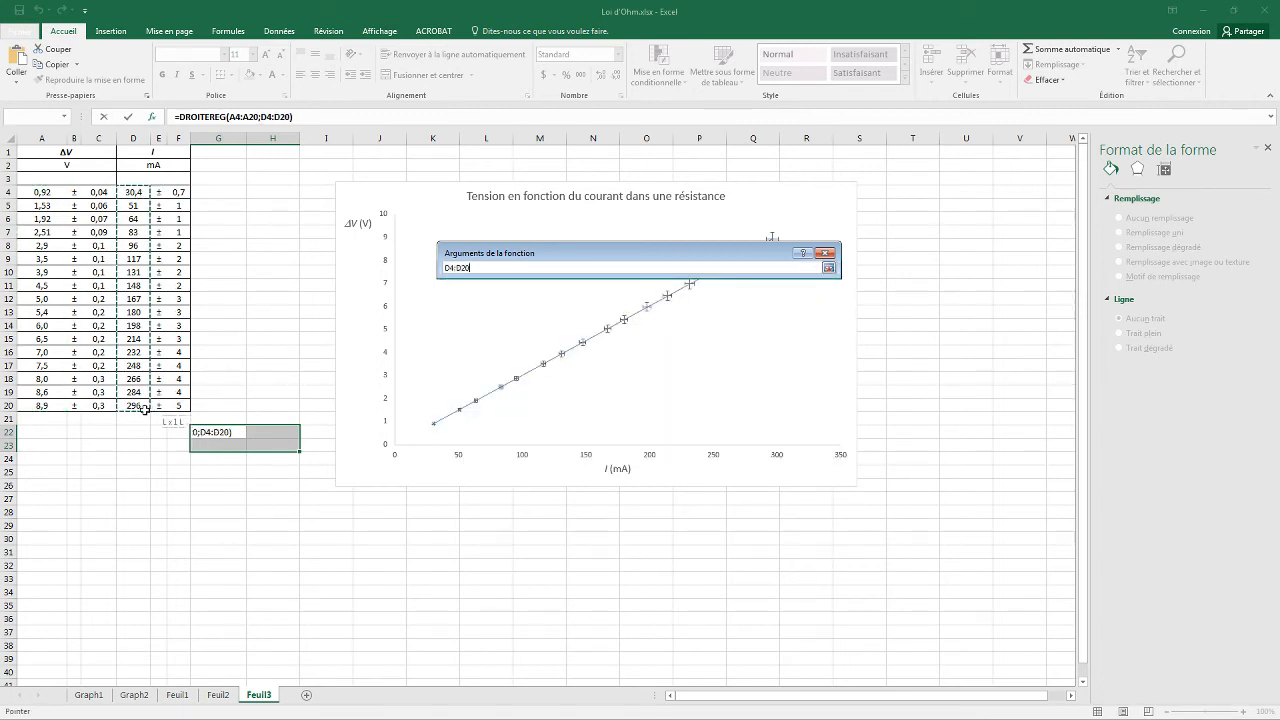
click(828, 268)
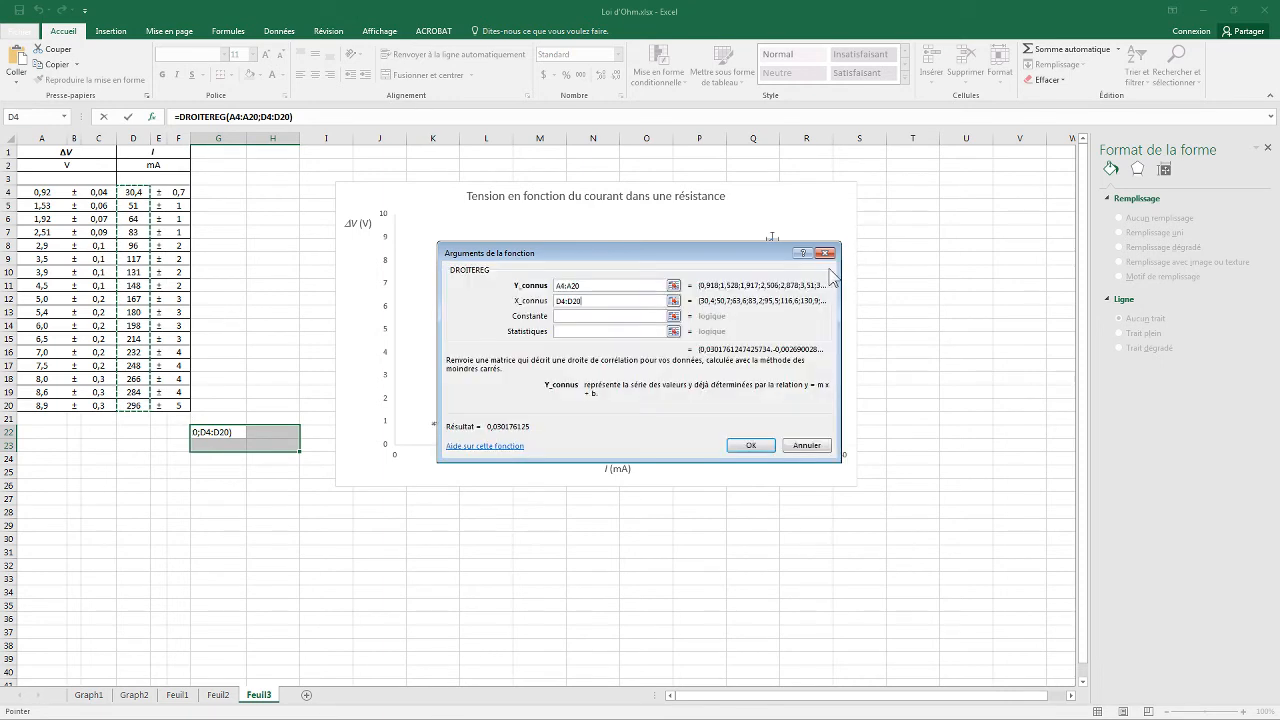
Set both the Constante and Statistiques arguments of DROITEREG to VRAI.
click(595, 316)
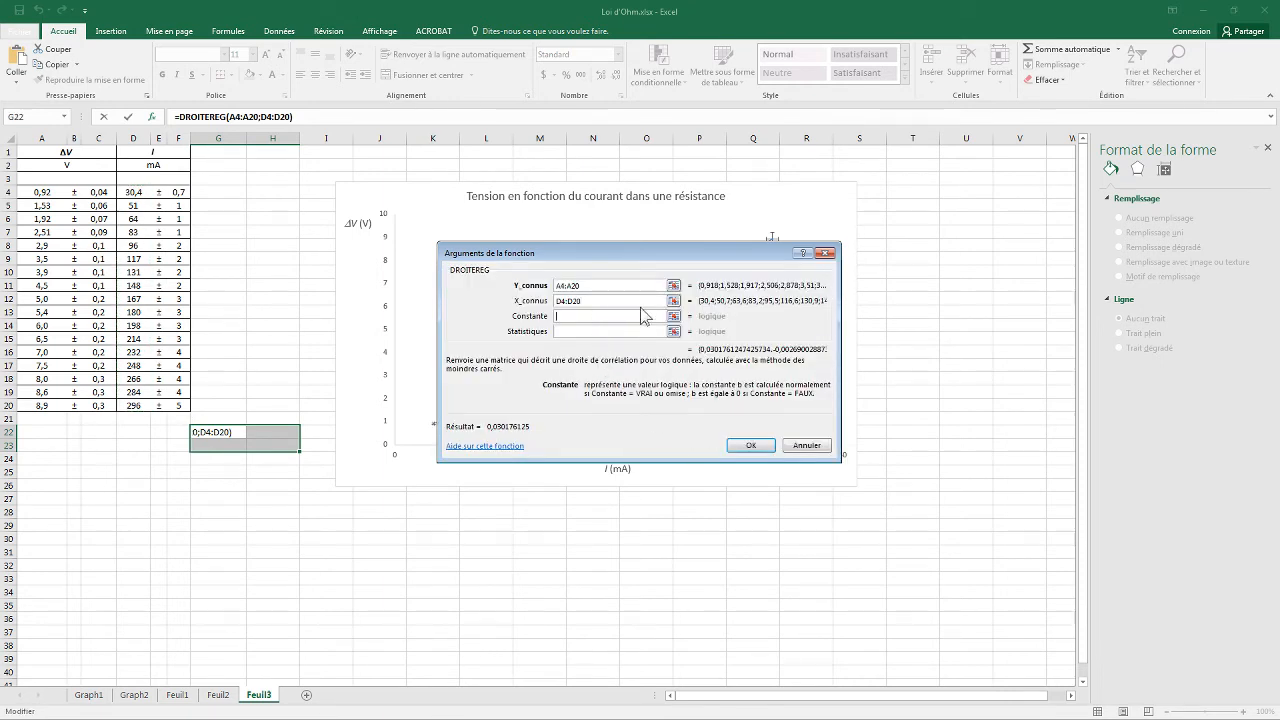
text(VRAI)
click(595, 331)
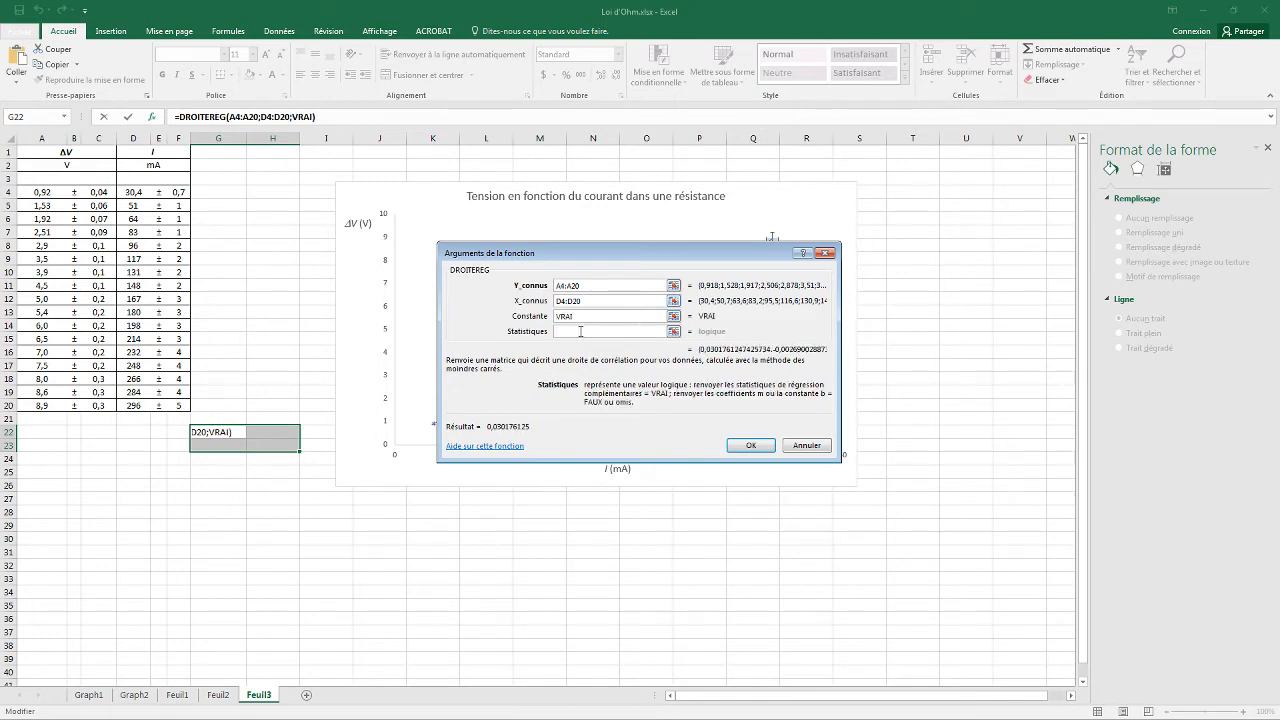
text(VRAI)
click(578, 317)
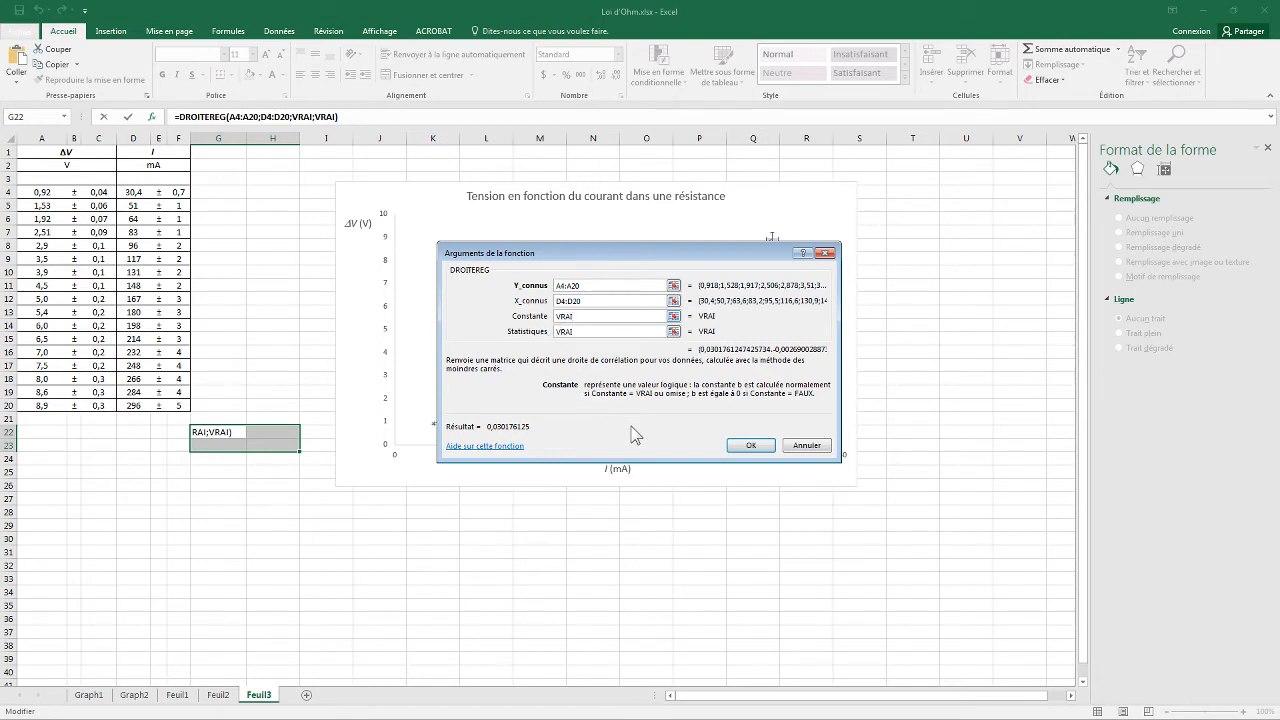
Enter the DROITEREG formula as an array over G22:H23 and review its coefficient and uncertainty rows.
click(578, 332)
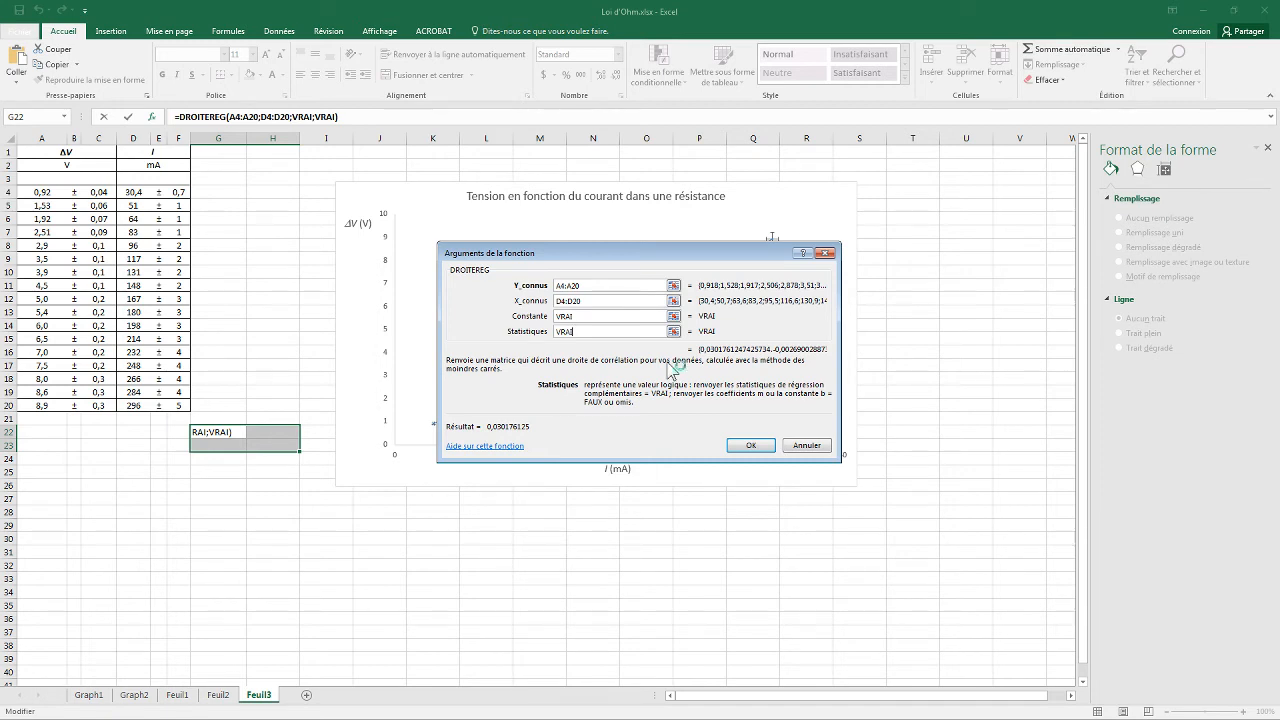
key(ctrl+shift+Return)
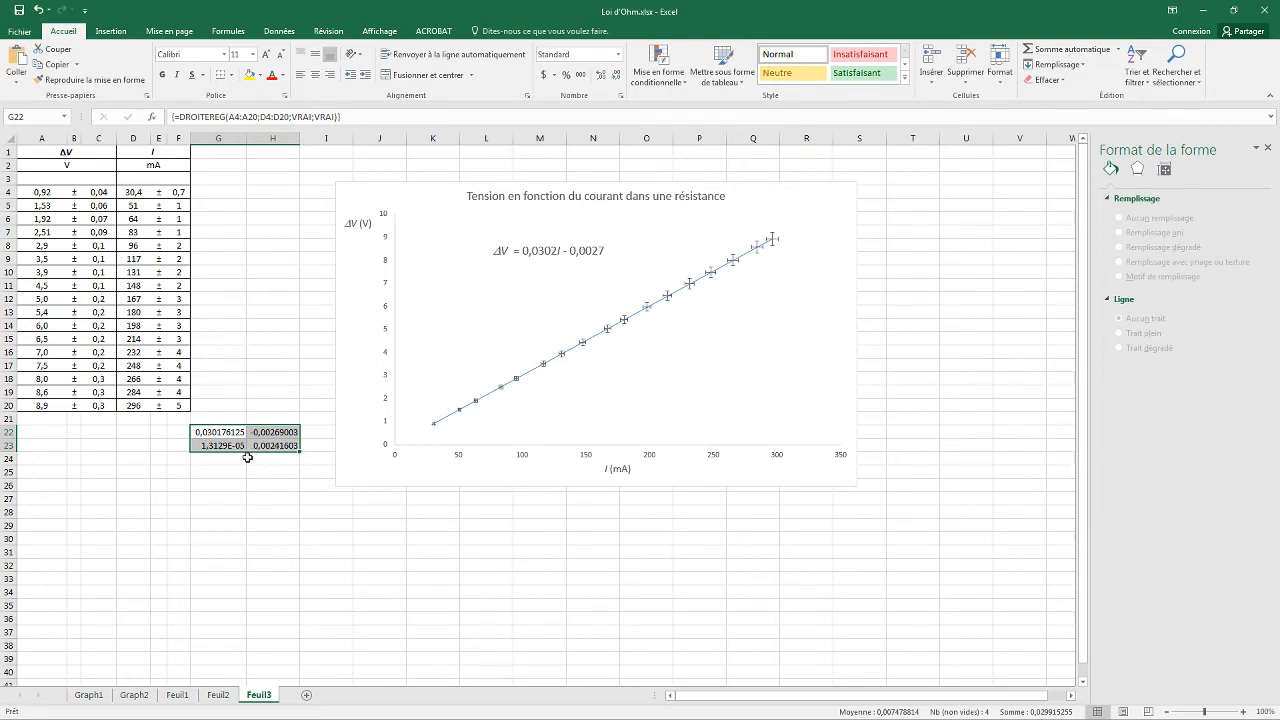
drag(214, 431, 258, 432)
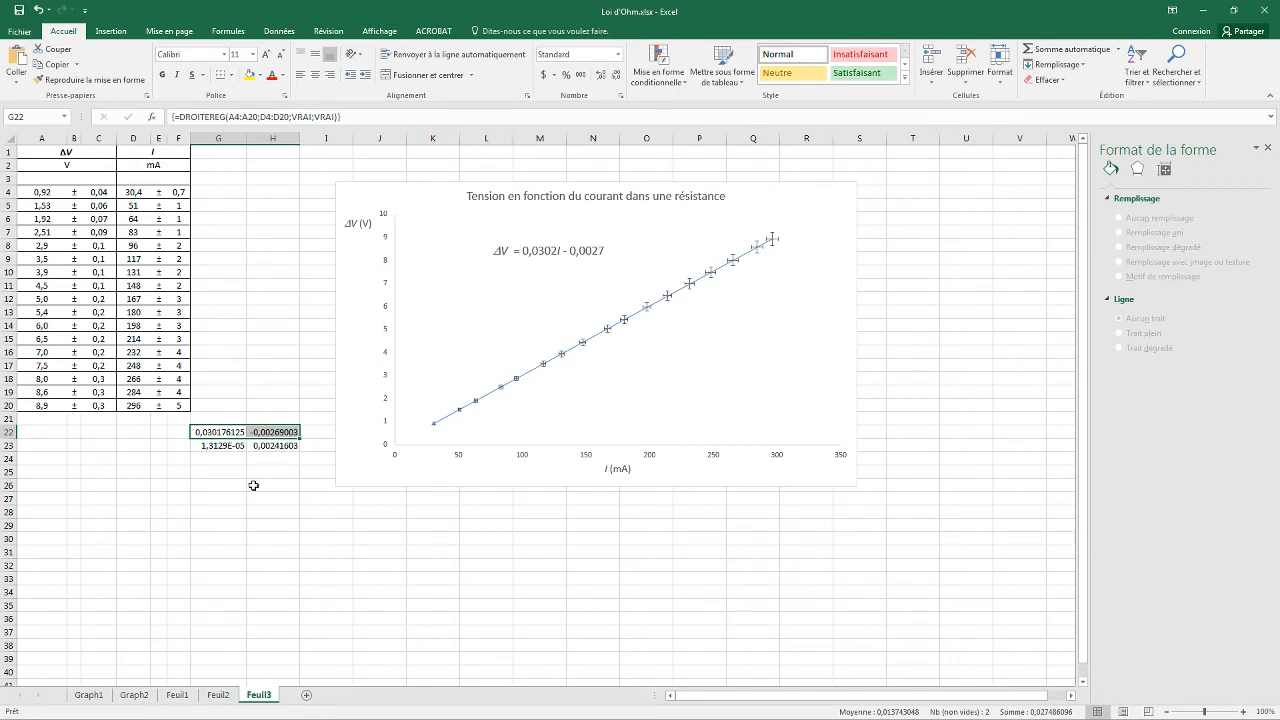
drag(217, 445, 266, 443)
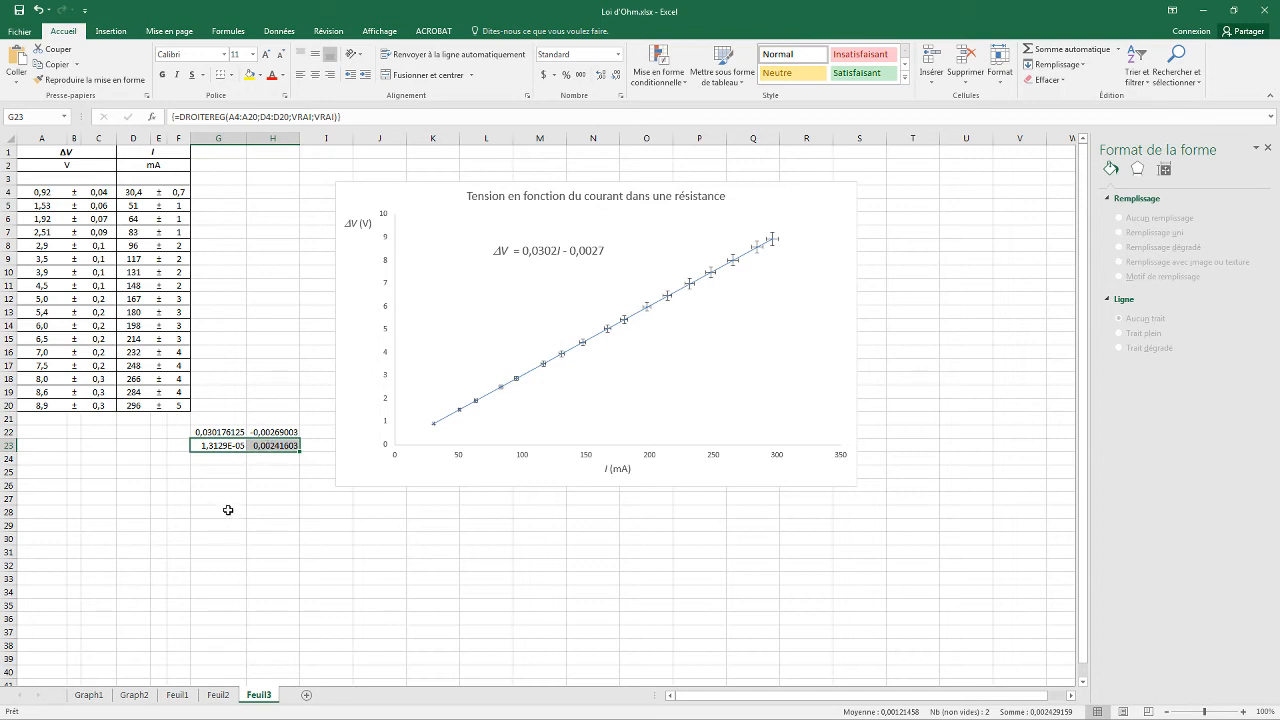
Enter the formula =2*G23 in cell G24 to double the slope's uncertainty.
click(226, 458)
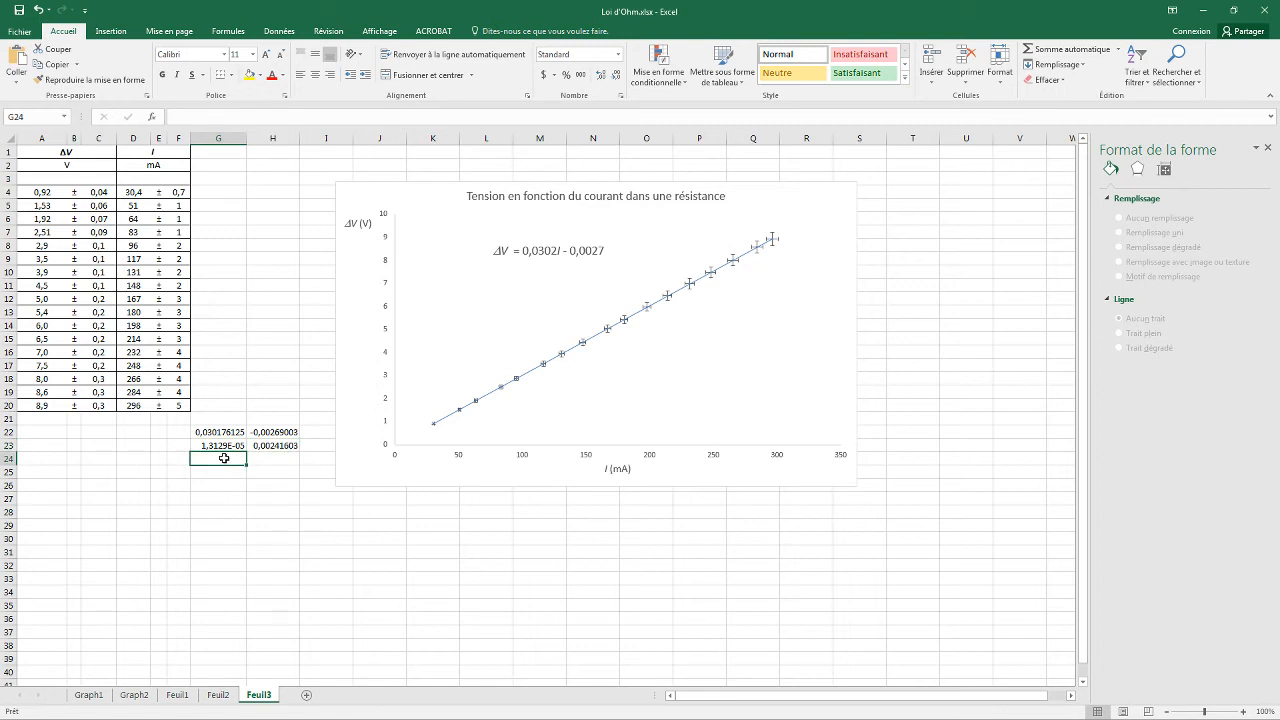
text(=)
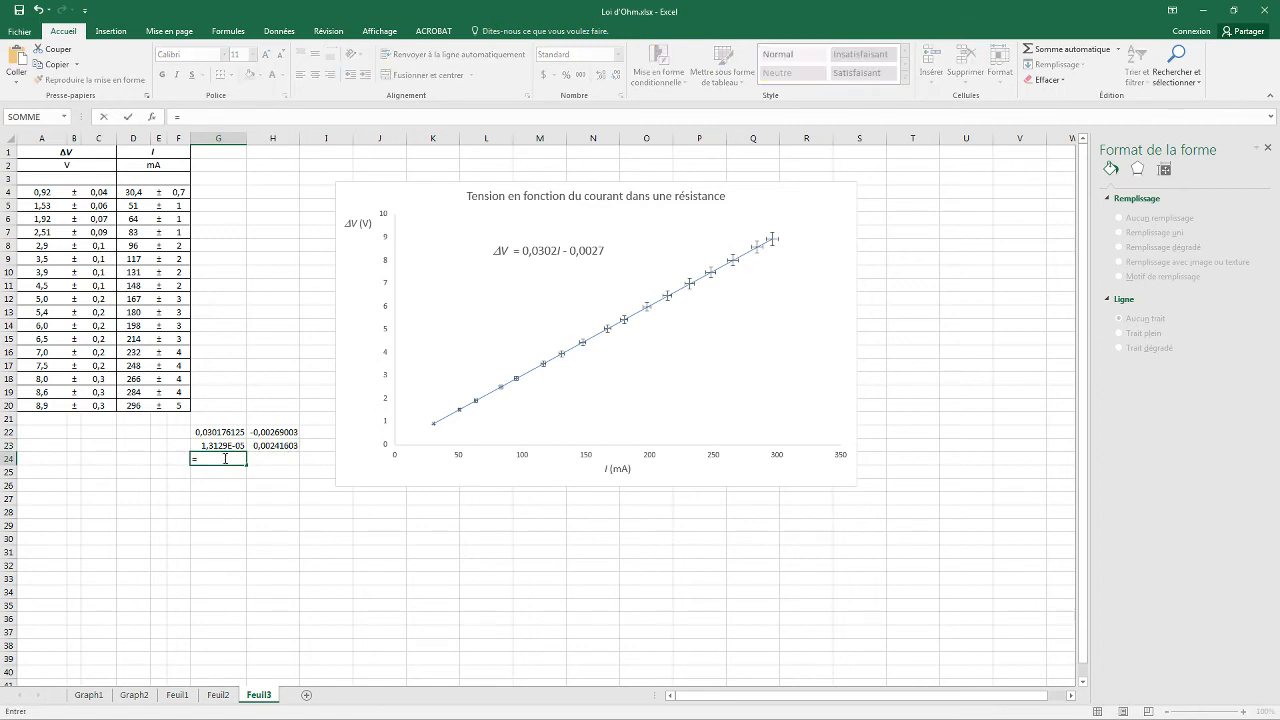
text(2*)
click(236, 445)
key(Return)
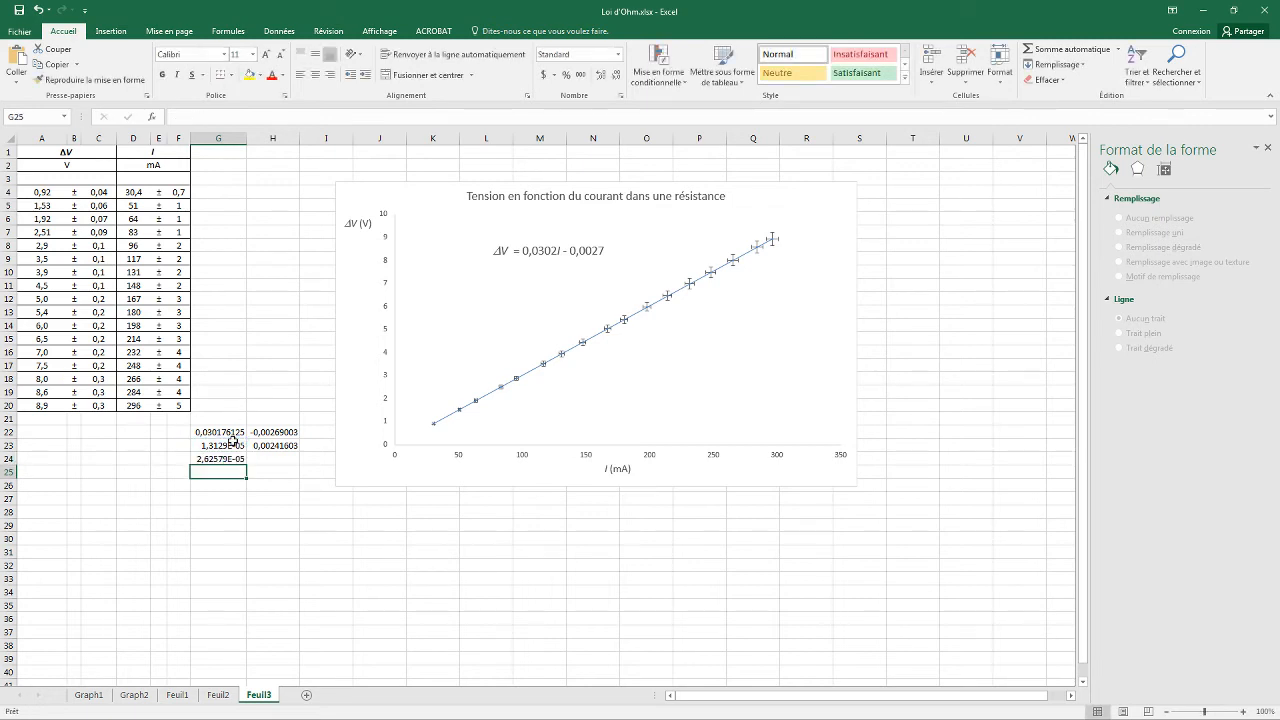
Fill the doubling formula from G24 across to H24 for the intercept's uncertainty.
click(282, 457)
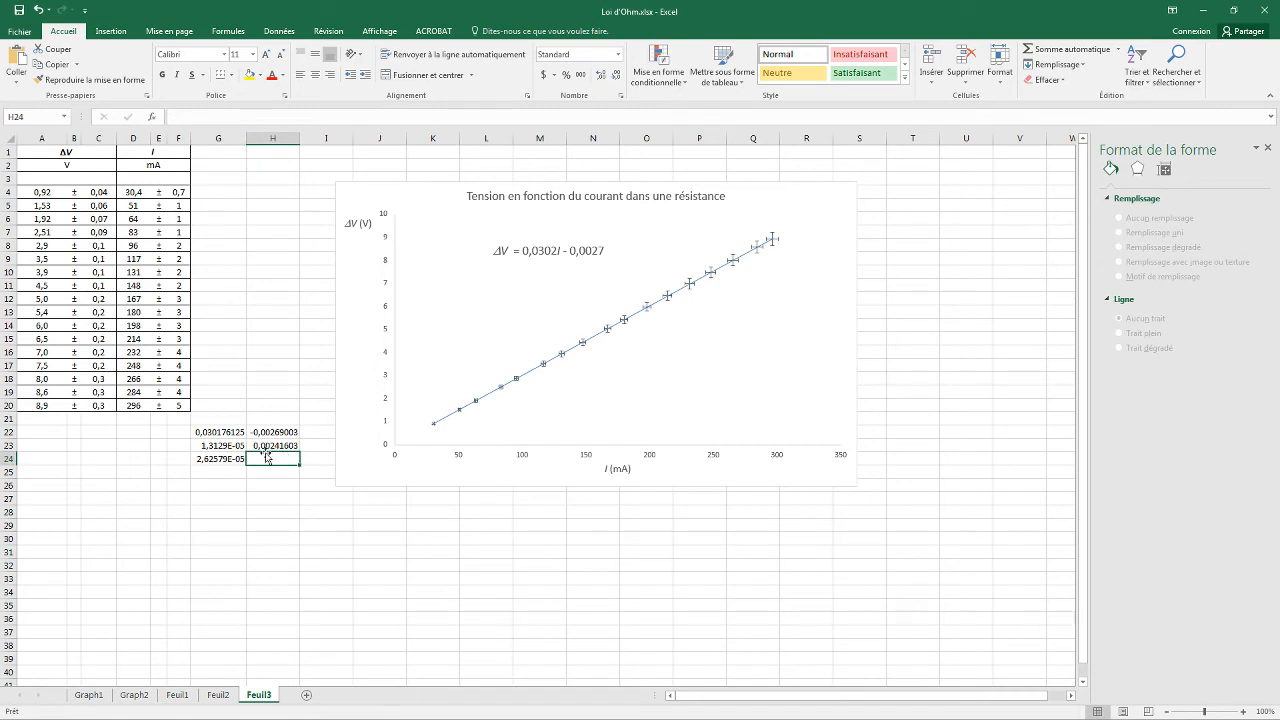
click(238, 458)
drag(246, 463, 290, 463)
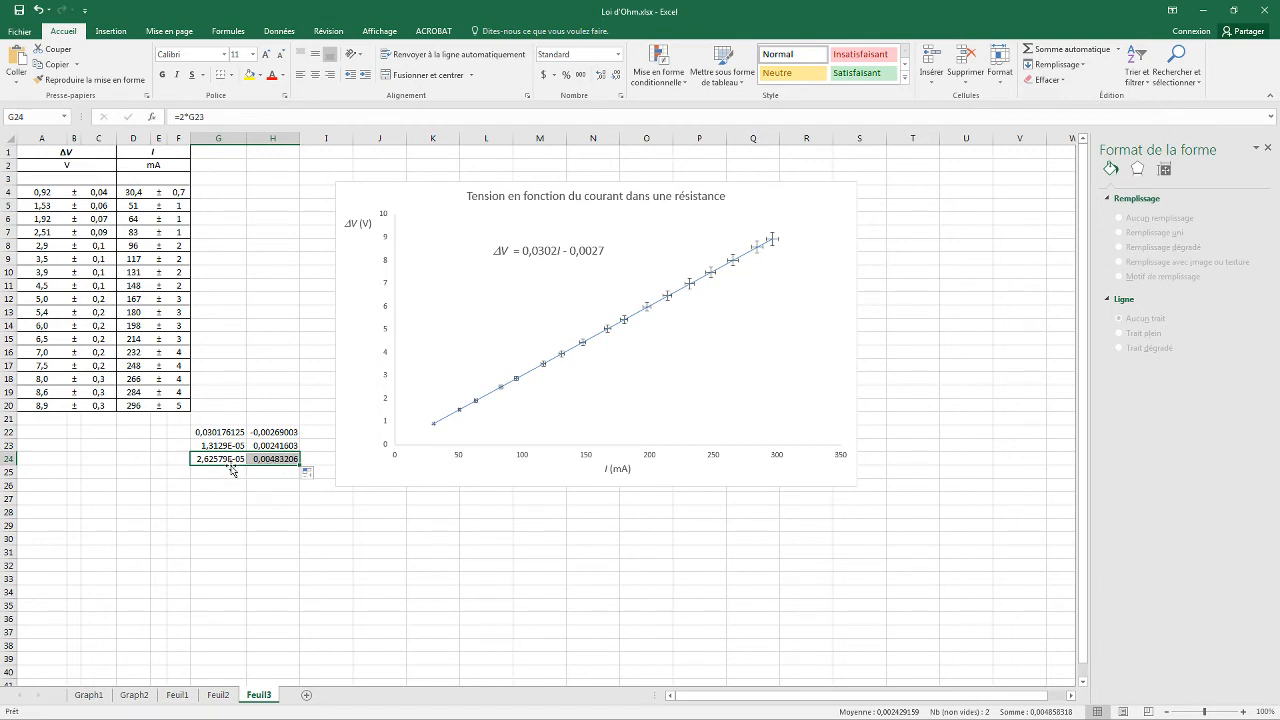
drag(216, 462, 266, 460)
Insert an opening parenthesis before the slope in the chart's trendline equation and a ± symbol after the slope.
click(558, 254)
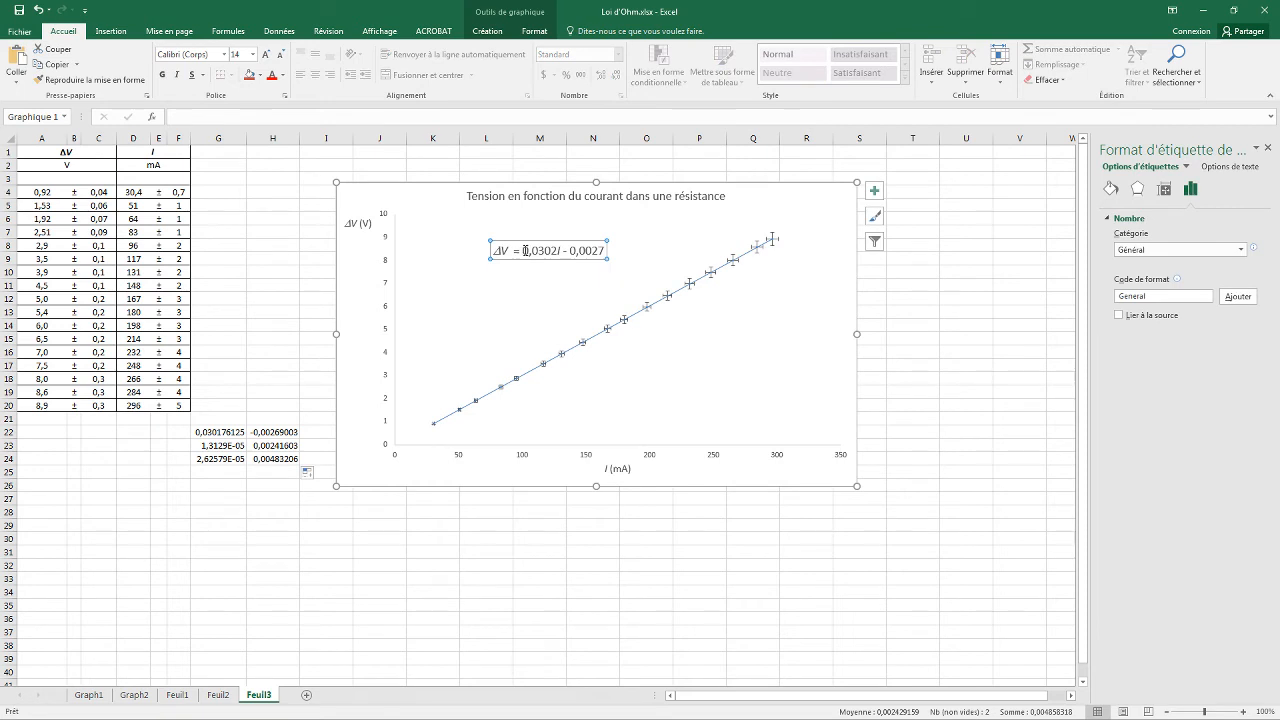
click(525, 250)
text(()
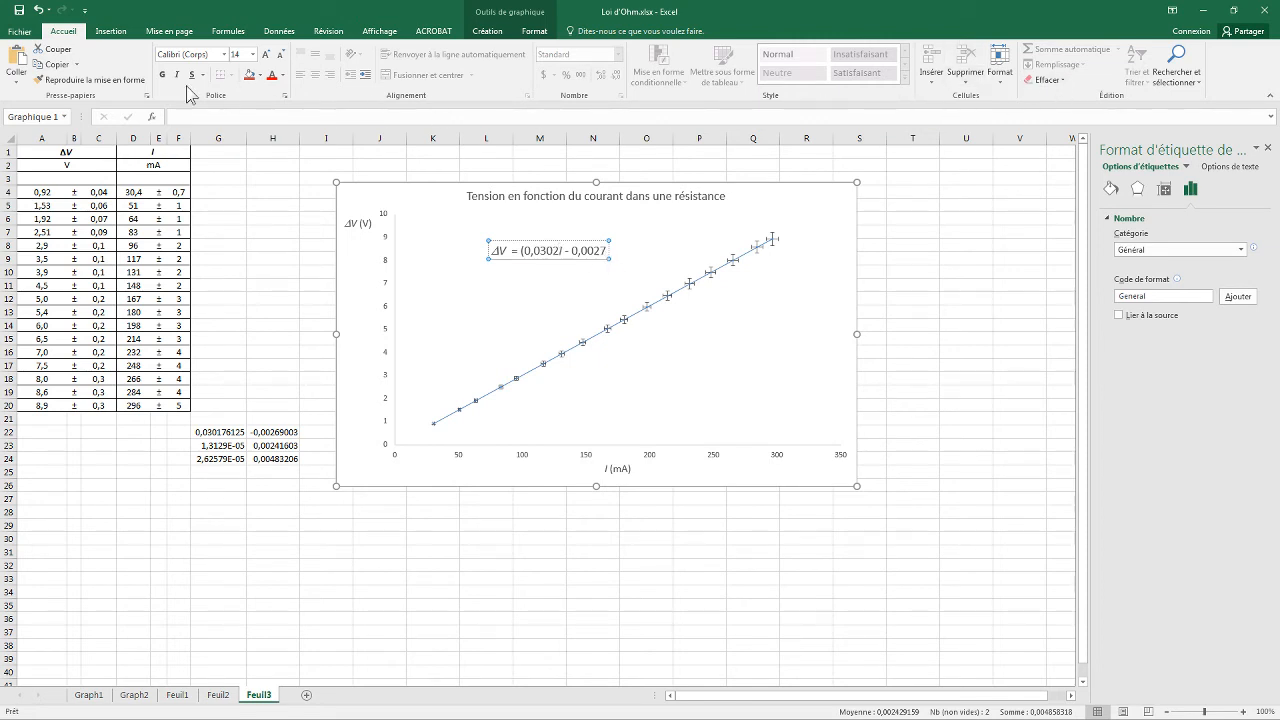
click(112, 32)
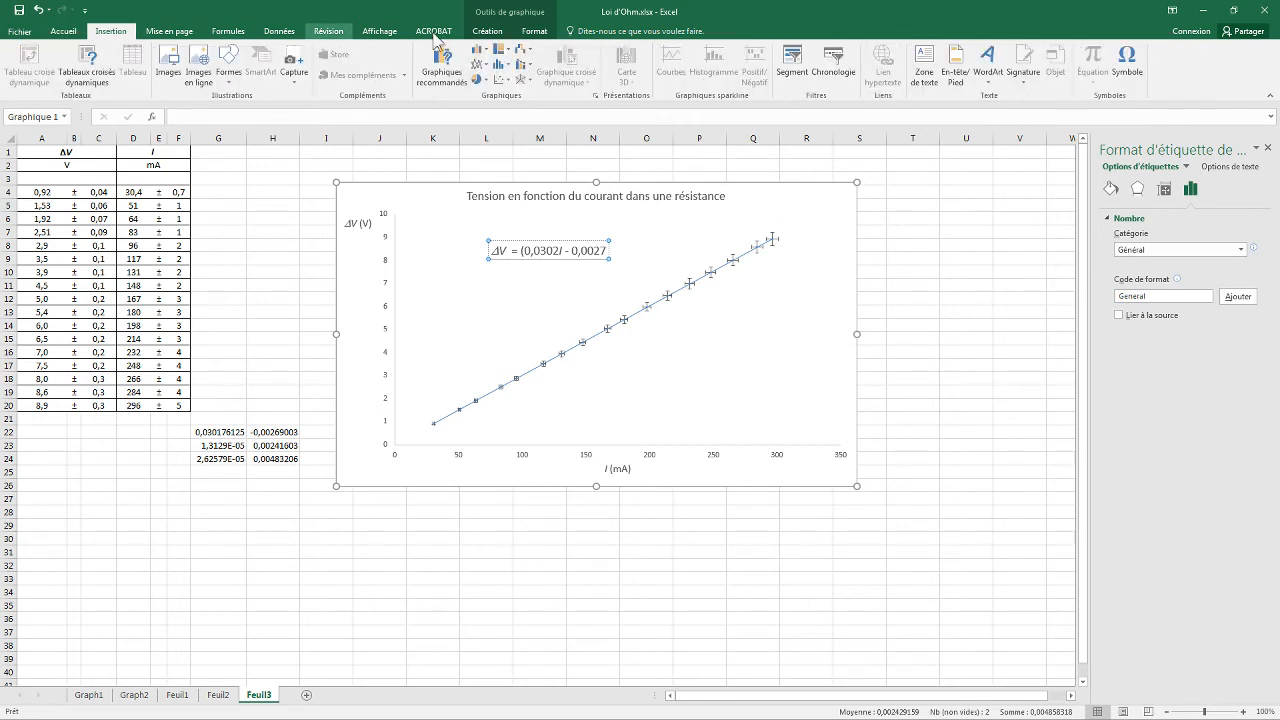
click(1127, 65)
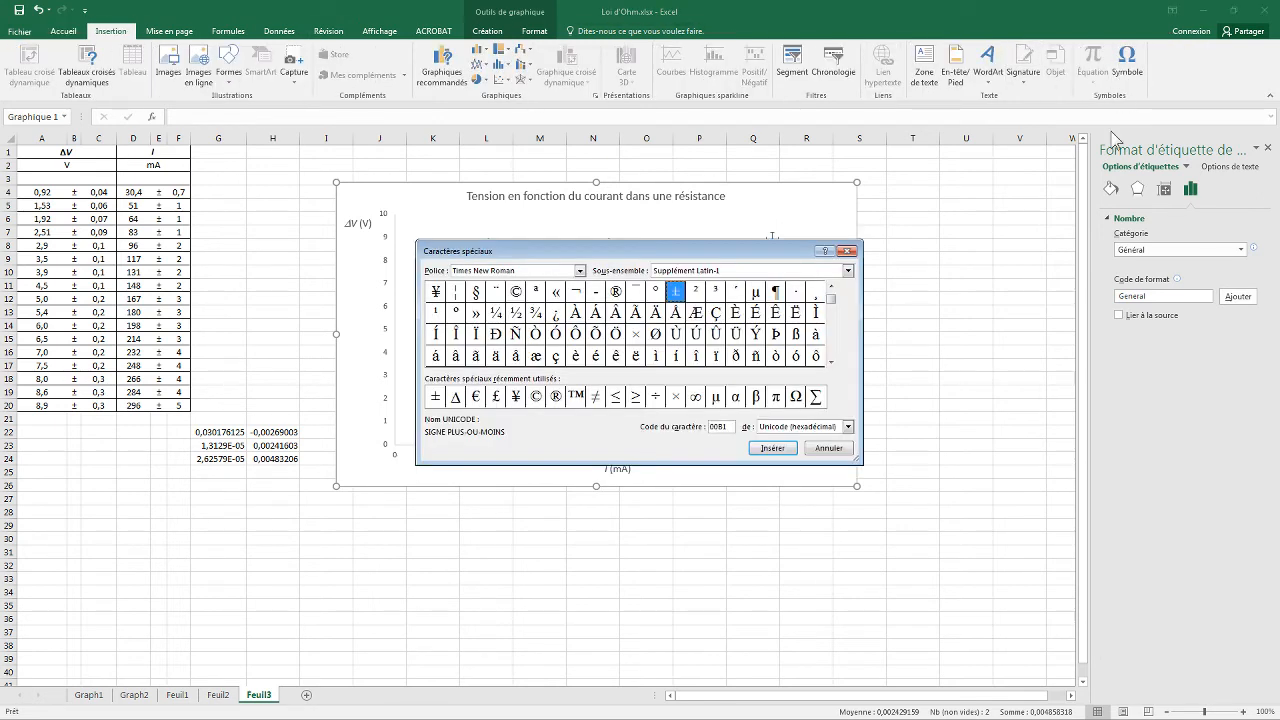
click(436, 397)
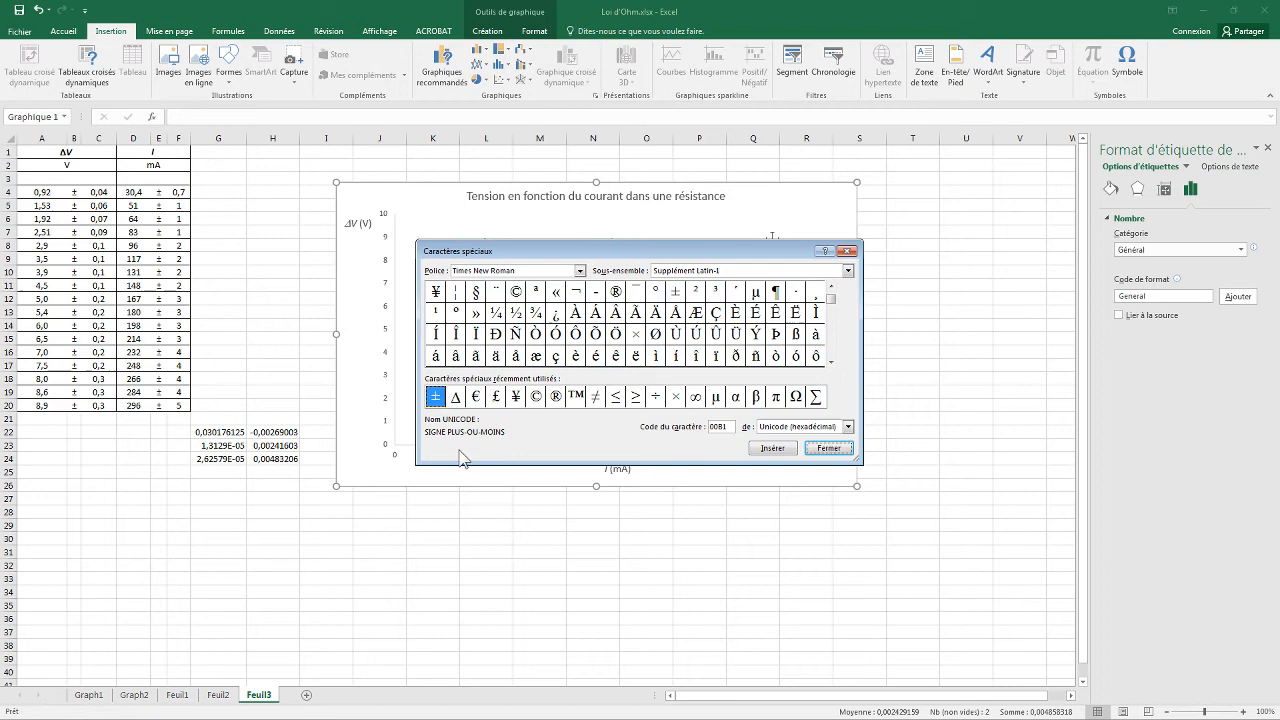
click(772, 448)
click(829, 448)
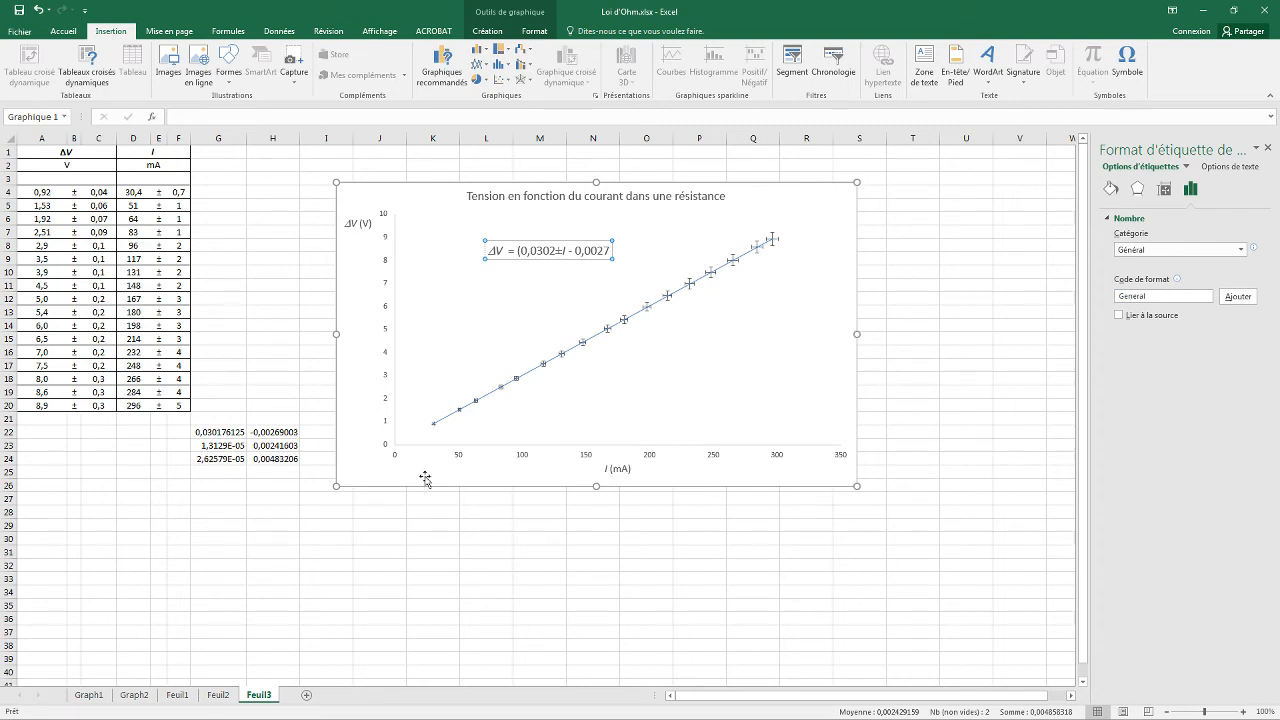
Complete the slope term of the equation as (0,03018 ± 0,00003), with spaces around the ± sign.
text(0,0000)
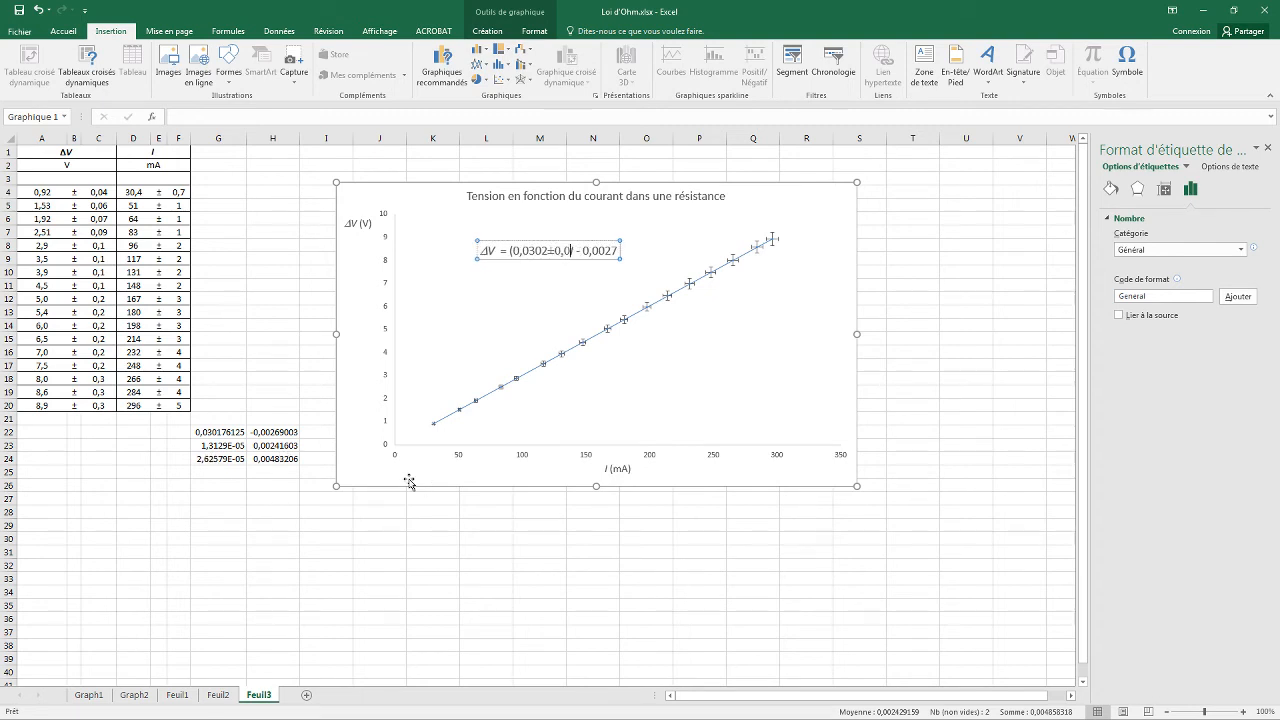
text(3I)
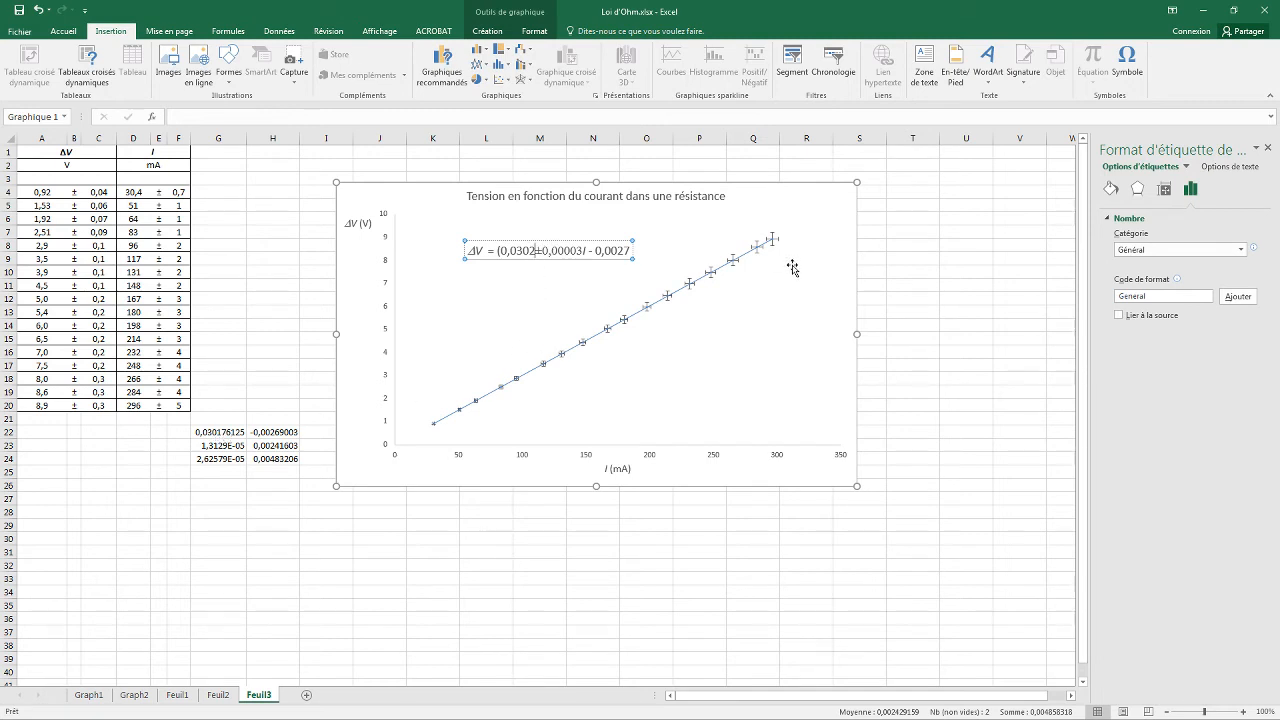
key(BackSpace)
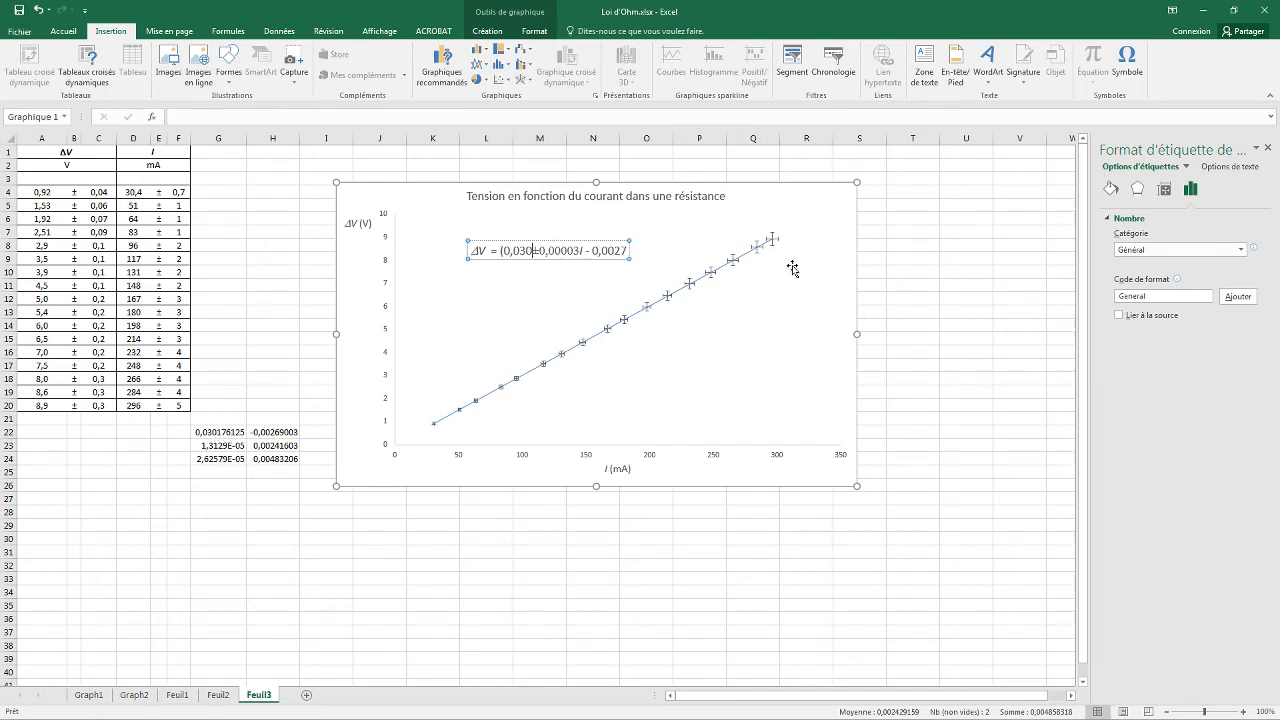
text(189)
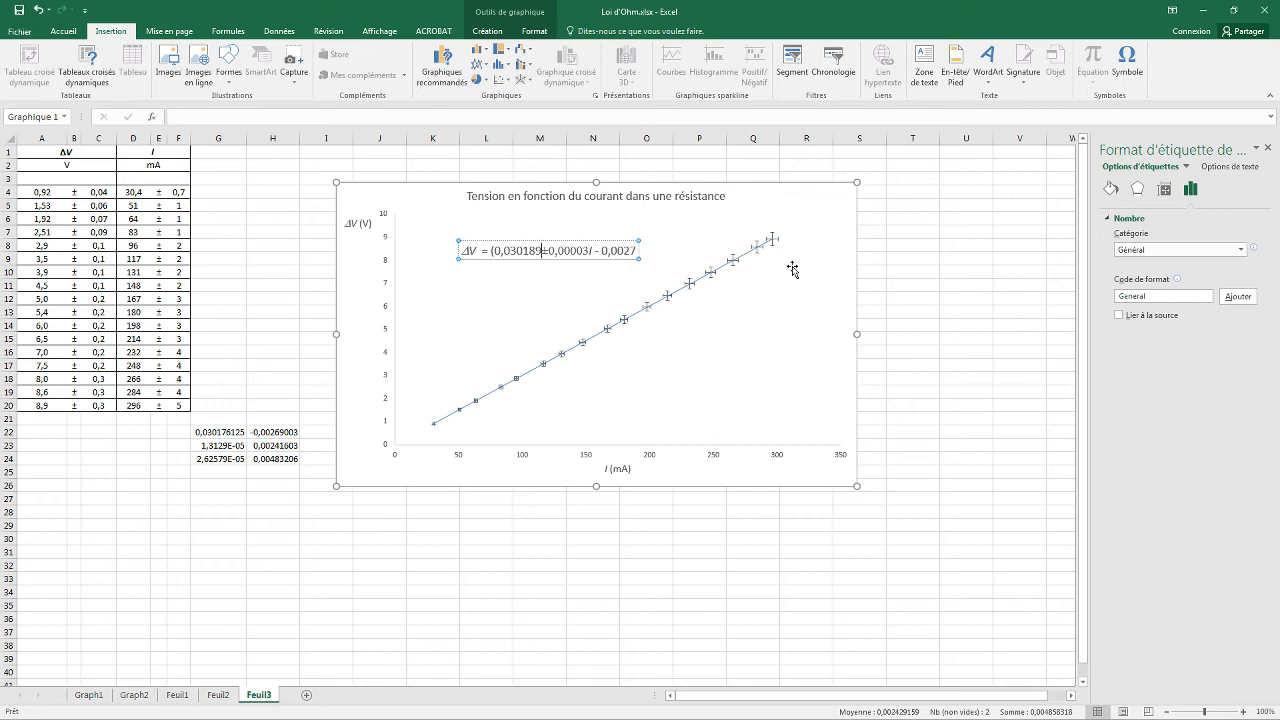
key(BackSpace)
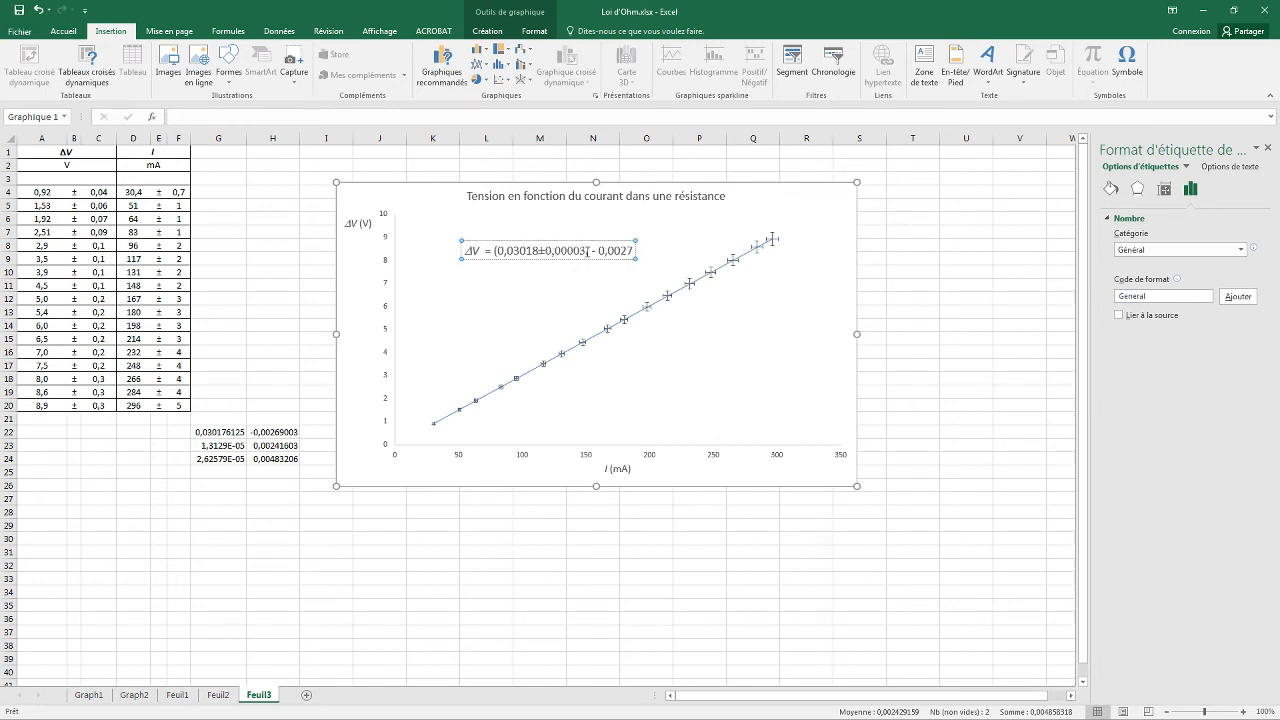
text())
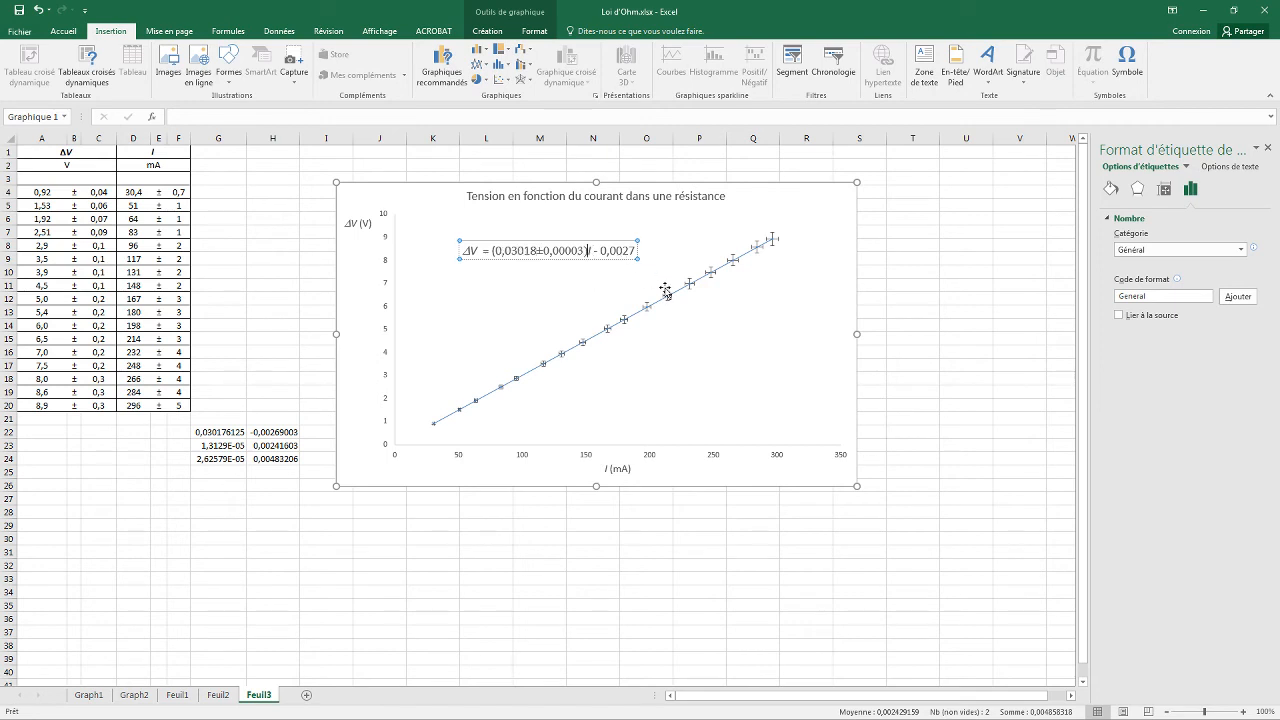
click(541, 250)
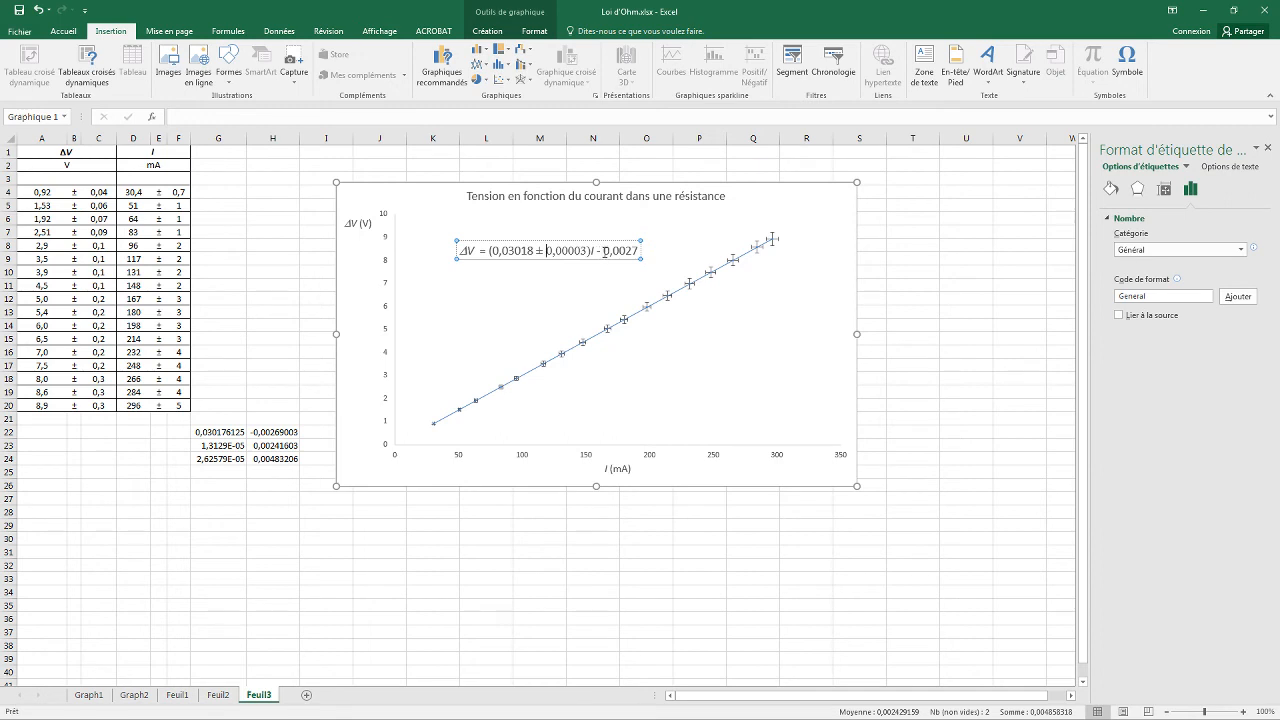
Enclose the equation's intercept in parentheses and add ±0,005 after its value.
text(()
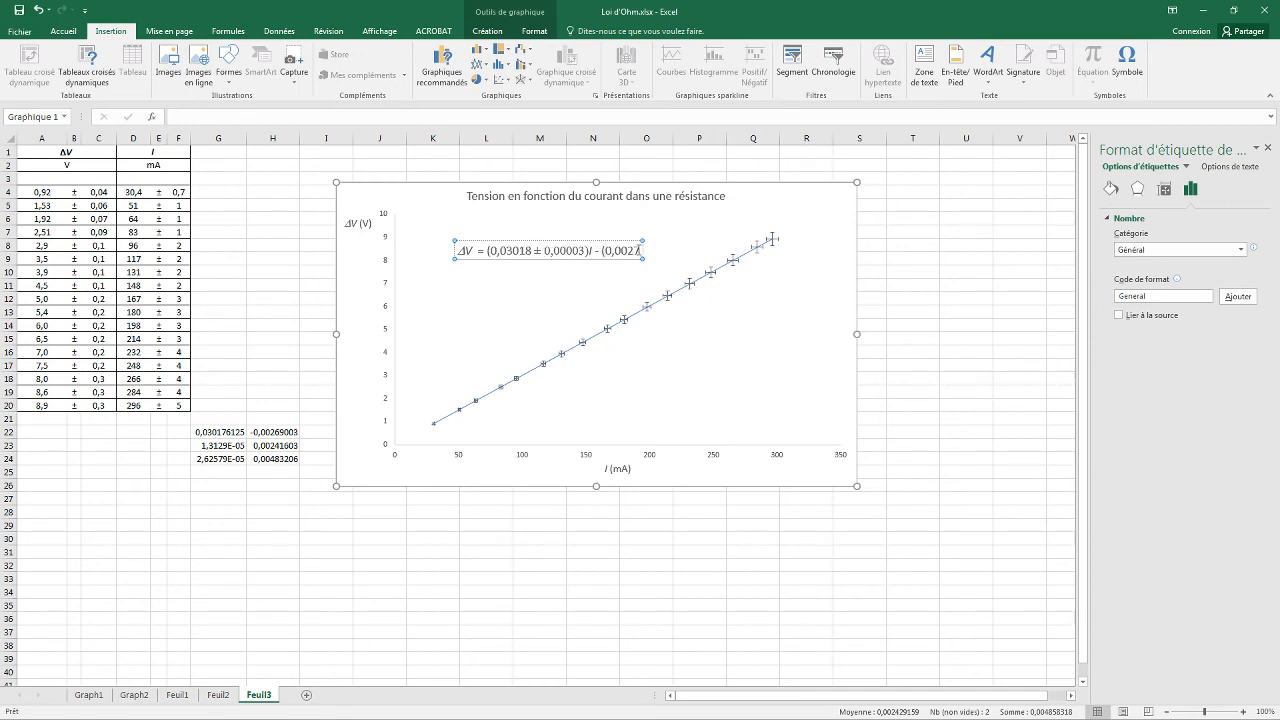
click(1128, 68)
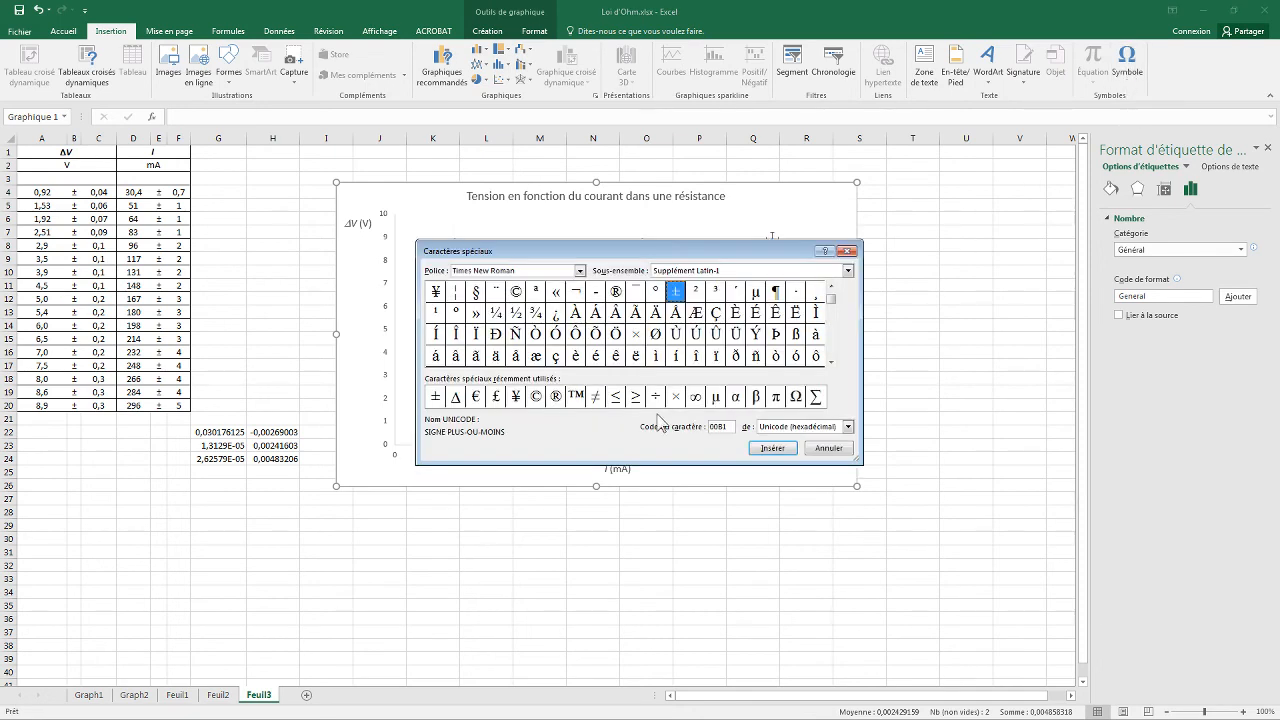
double_click(435, 396)
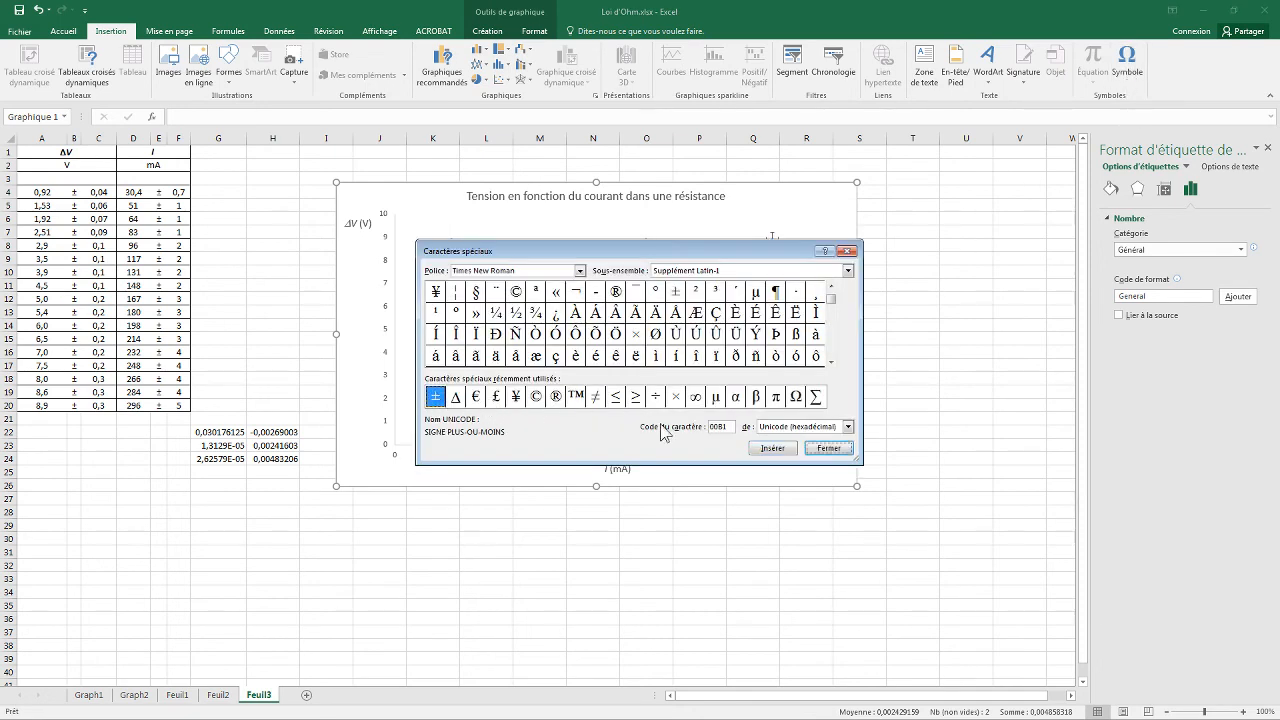
click(829, 448)
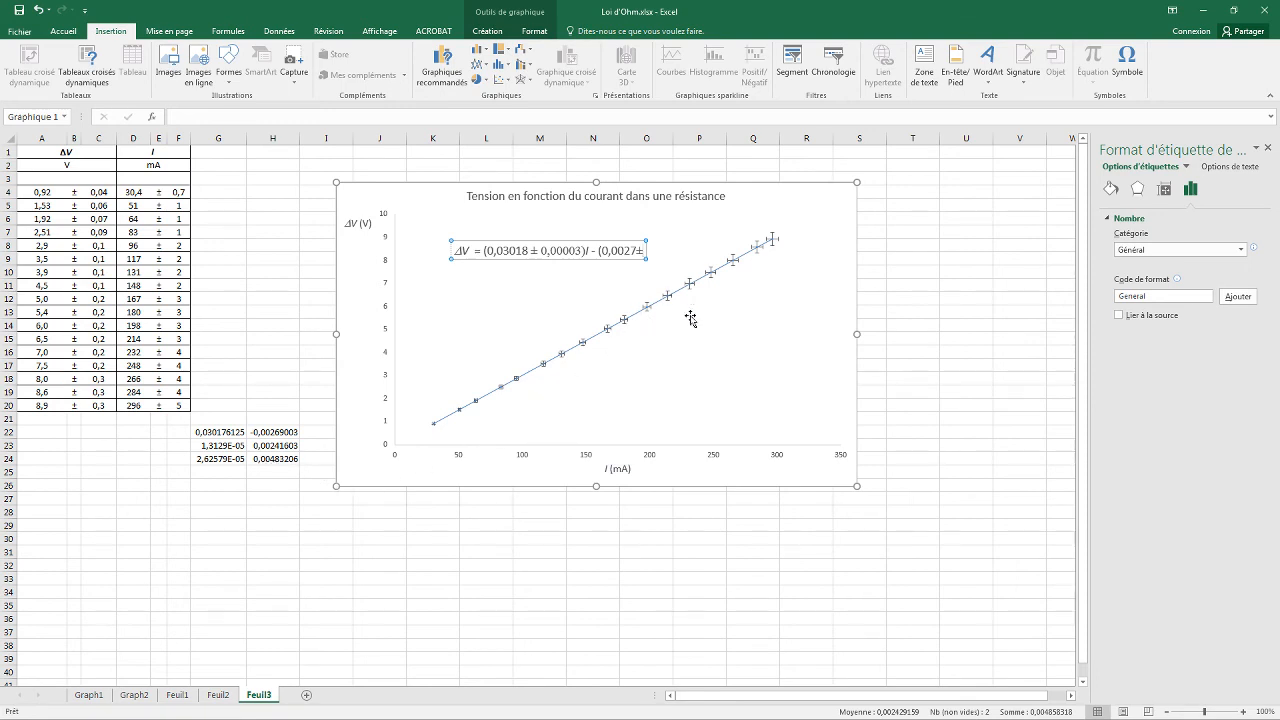
text(0,005)
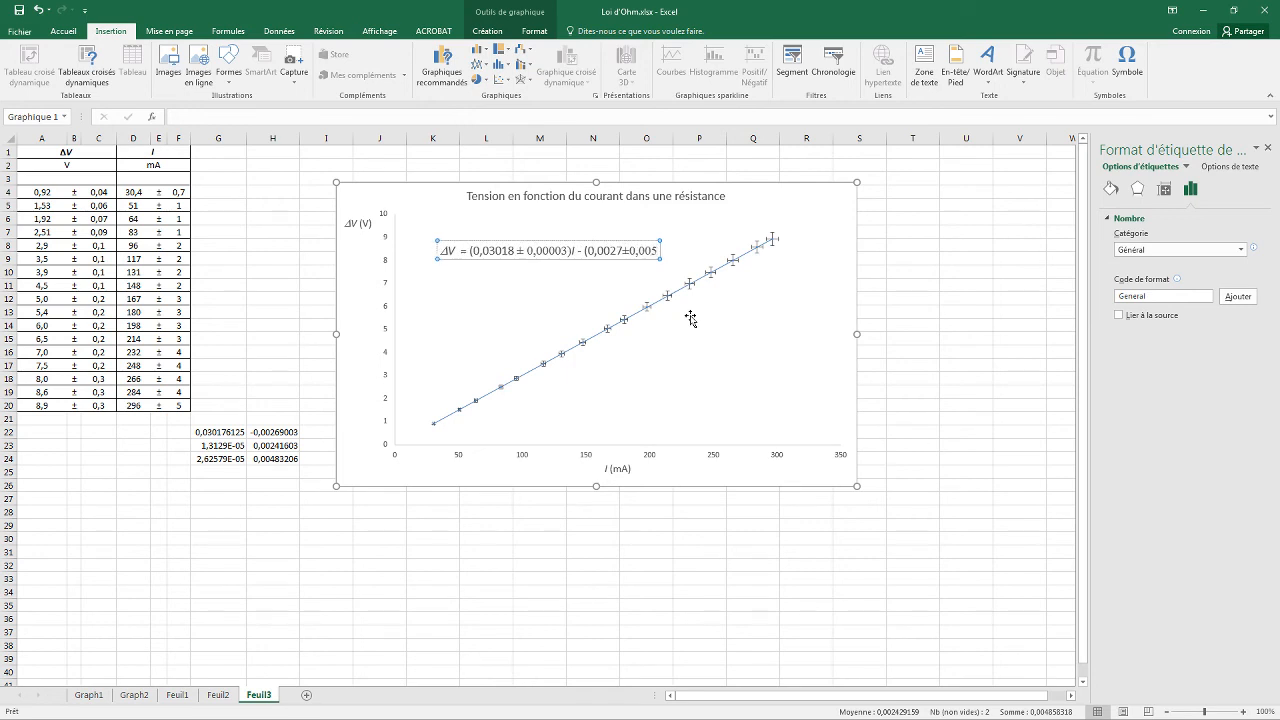
text())
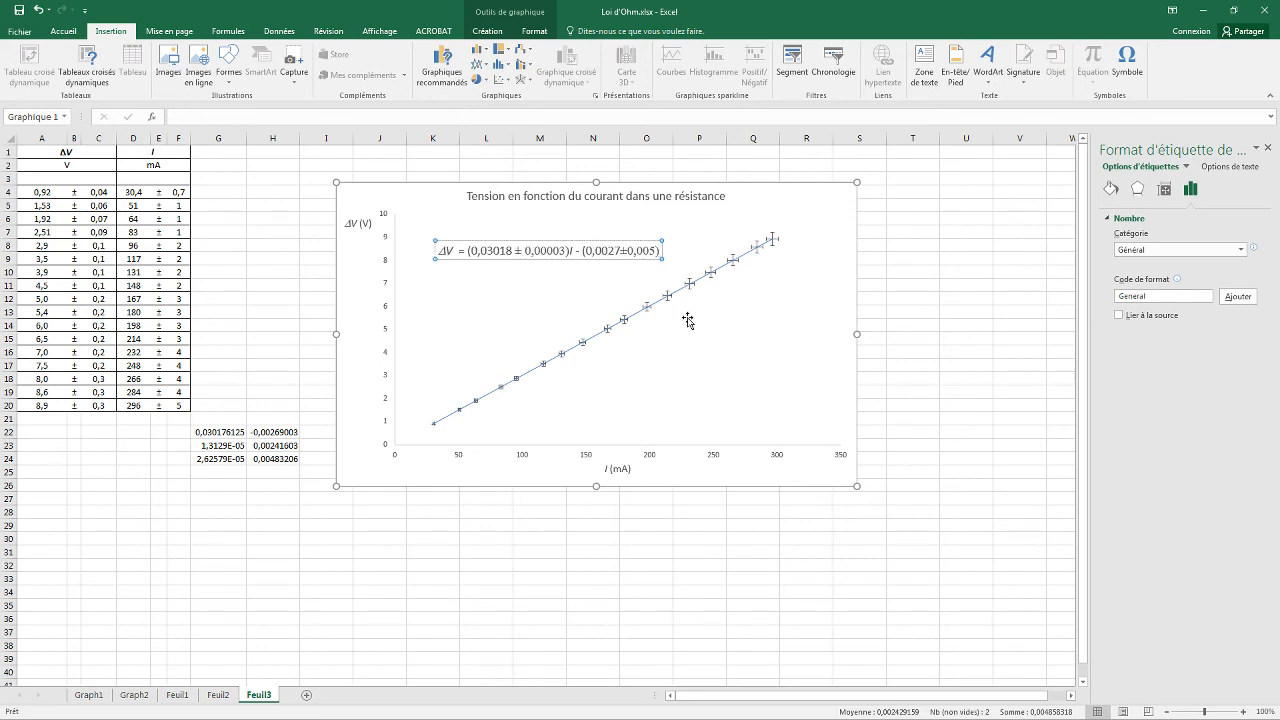
Round the intercept in the equation to 0,003, space out its ± sign, and finish editing the label.
click(620, 250)
key(BackSpace)
key(BackSpace)
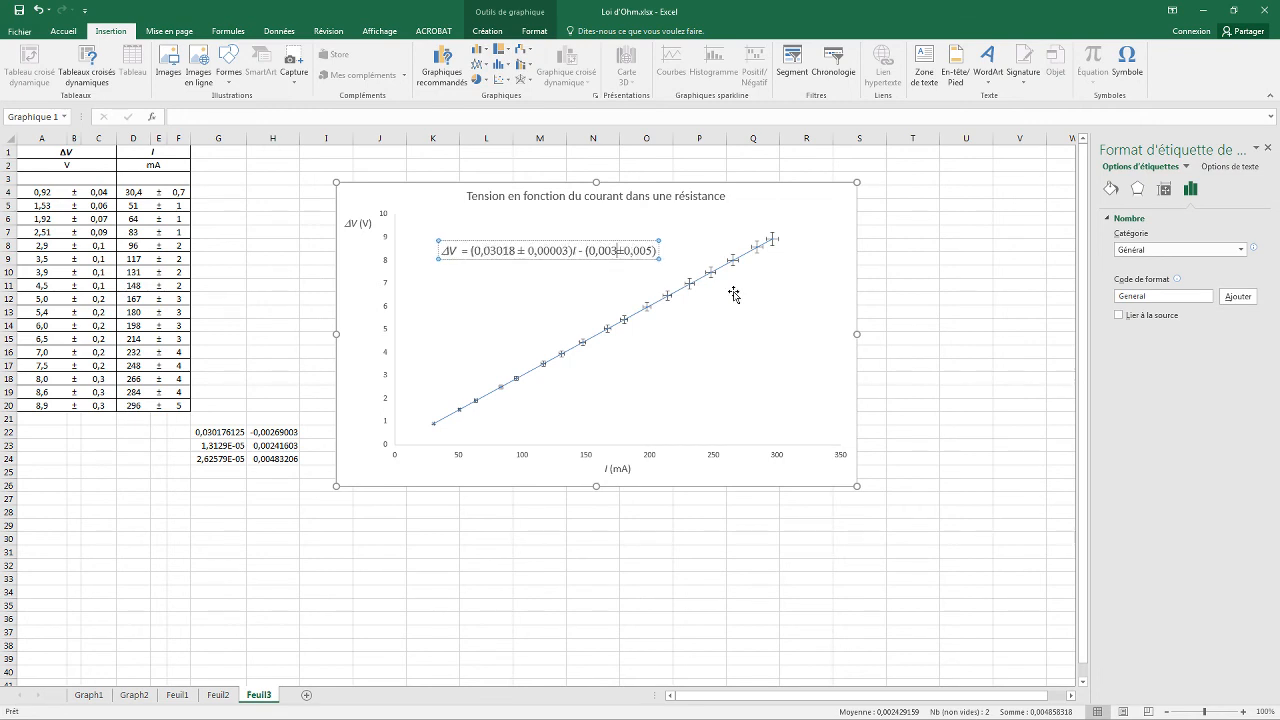
text(3)
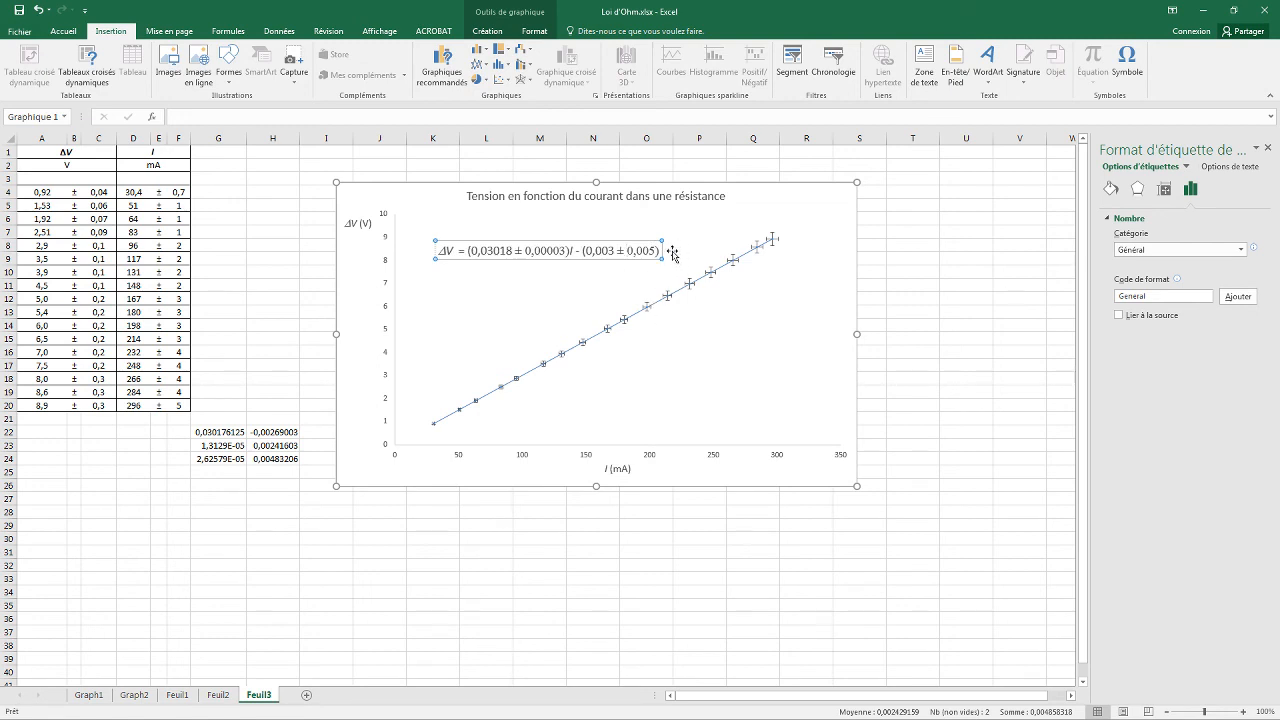
click(679, 252)
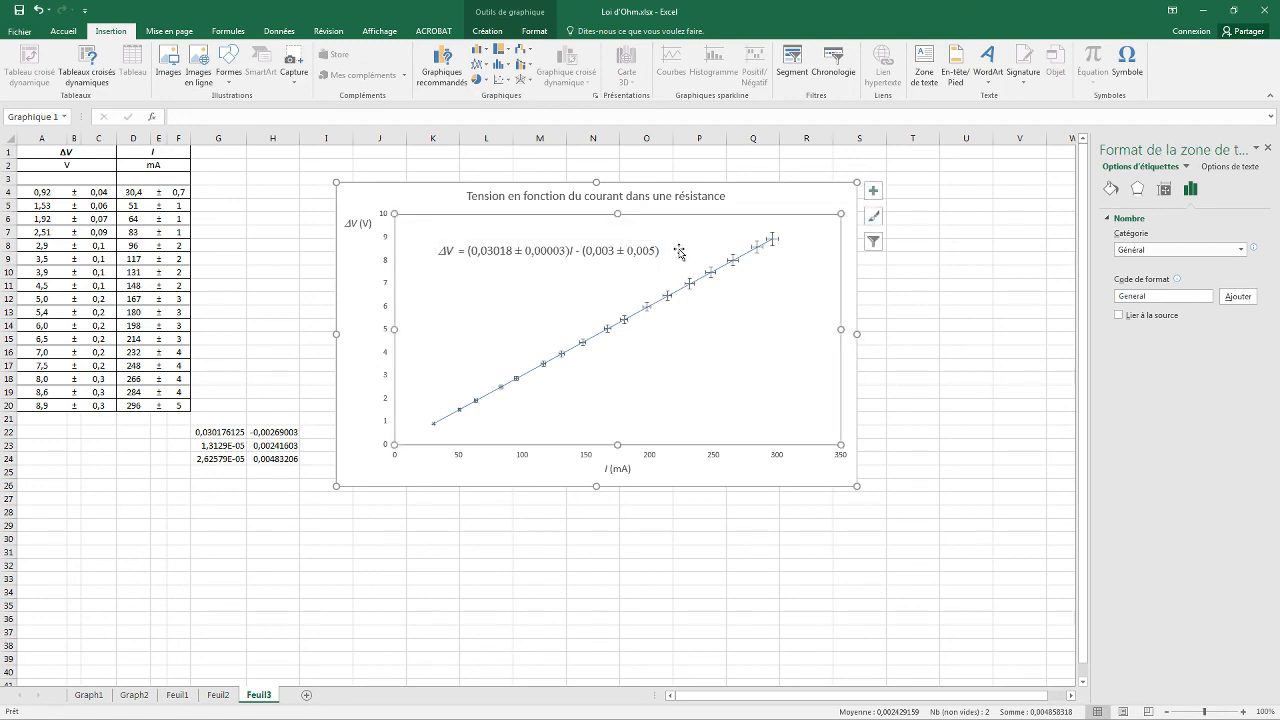
Move the trendline equation label slightly to the right within the plot area and deselect the chart.
click(497, 252)
drag(494, 259, 578, 262)
click(727, 368)
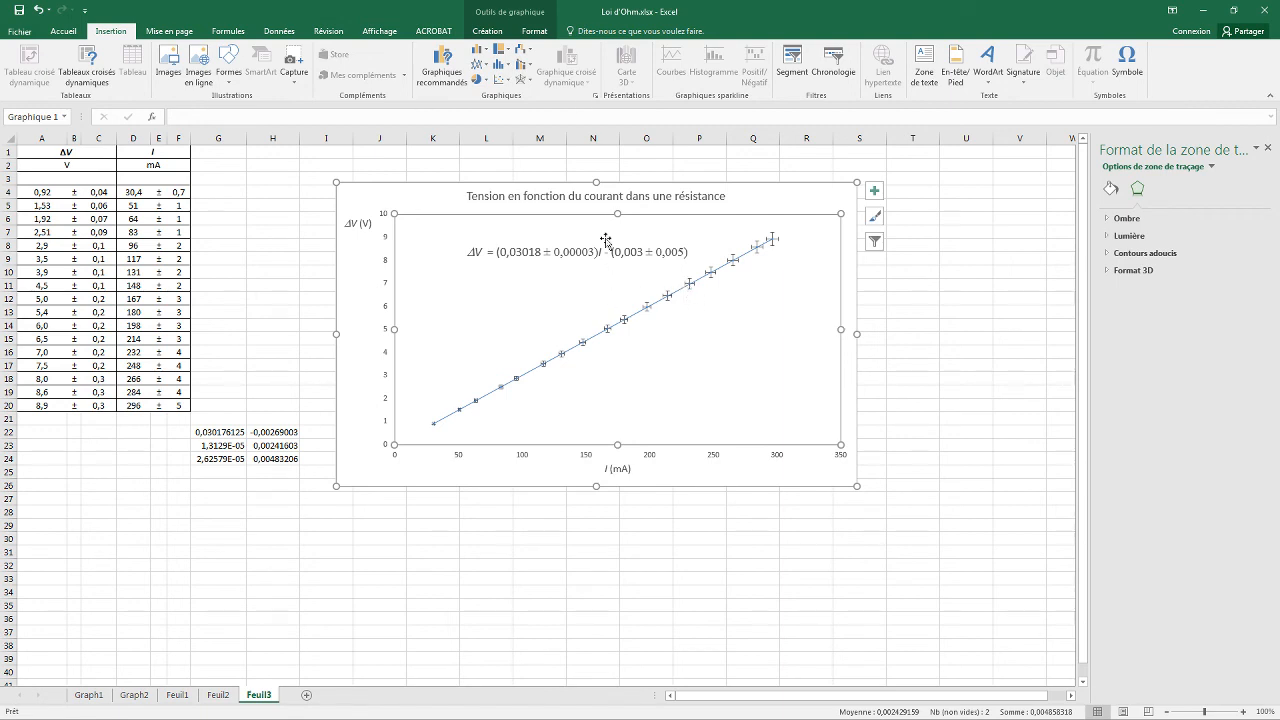
click(762, 202)
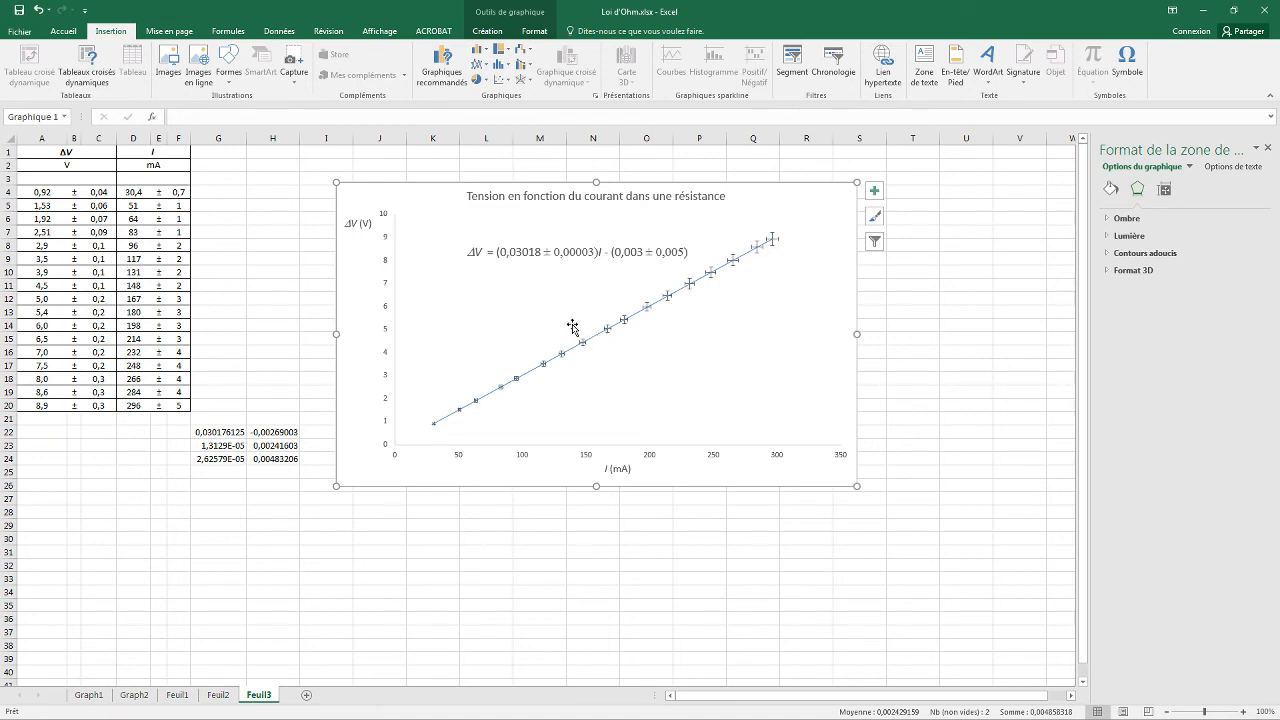
click(543, 553)
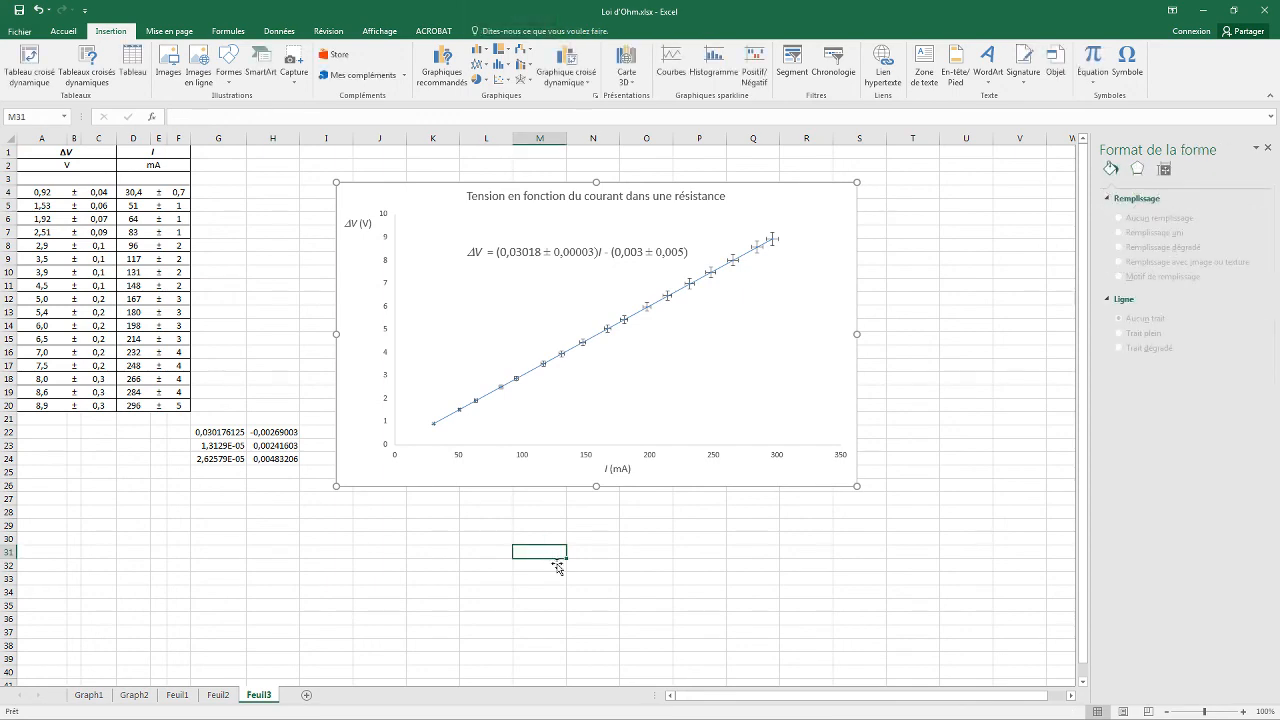